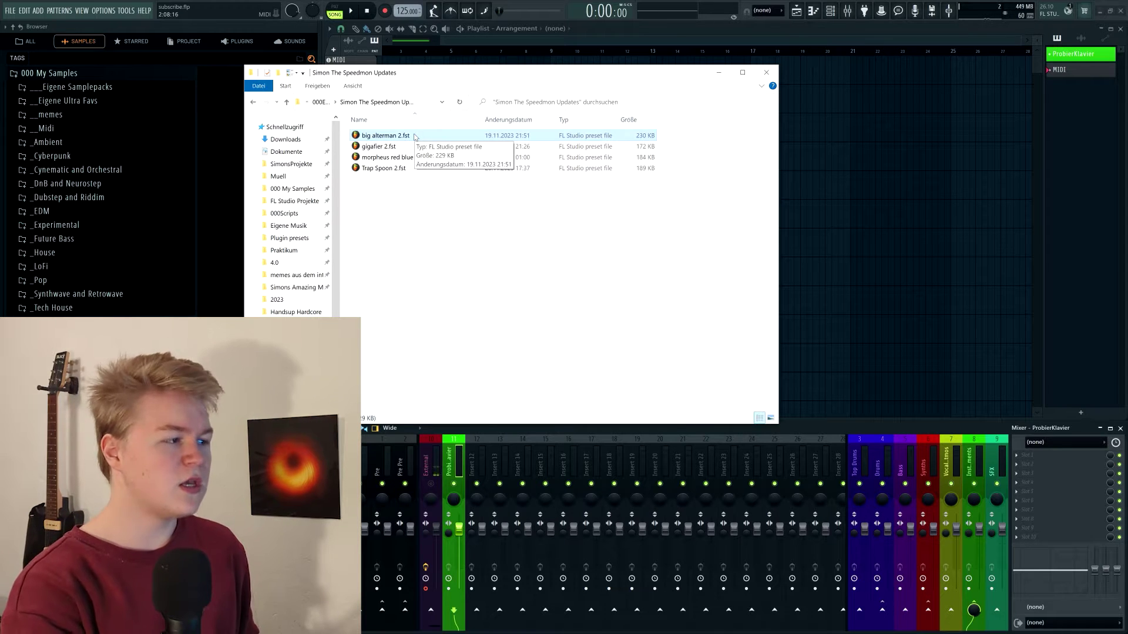
Step: Drop the big alterman 2 .fst file into the ProbierKlavier mixer slot and replace it with Patcher
drag(406, 137, 982, 370)
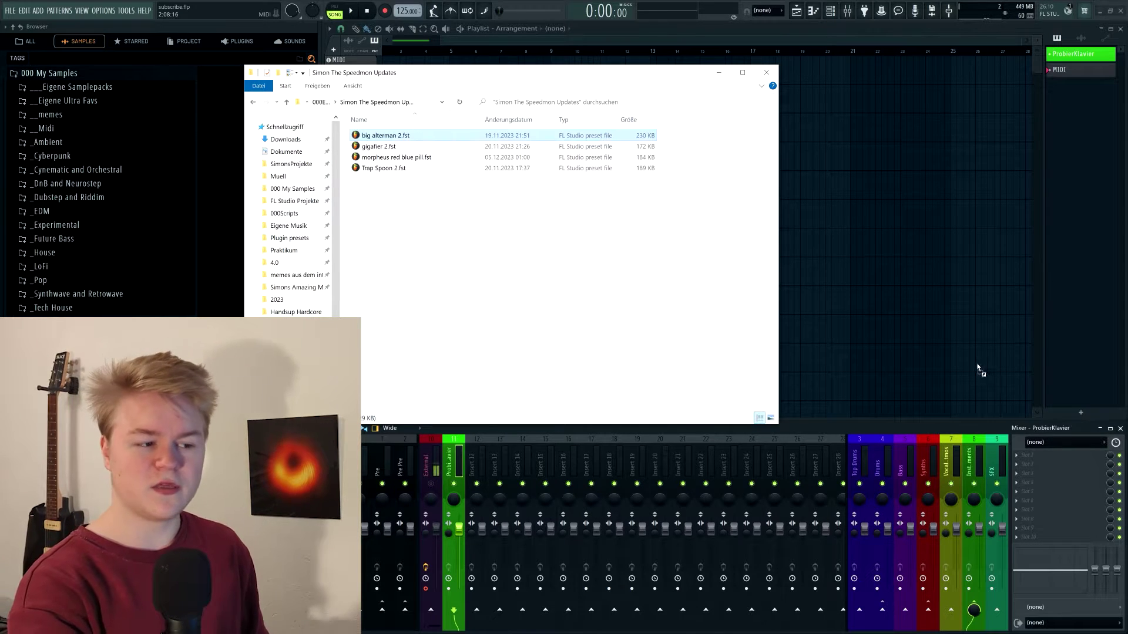
click(1019, 455)
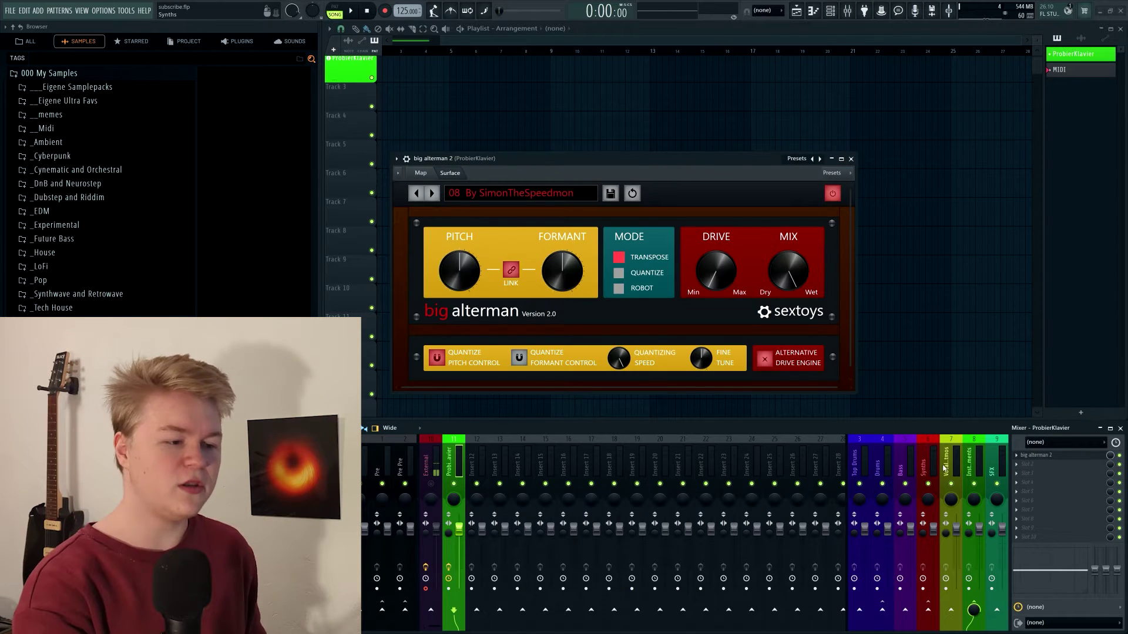
click(1019, 461)
mouse_move(1028, 422)
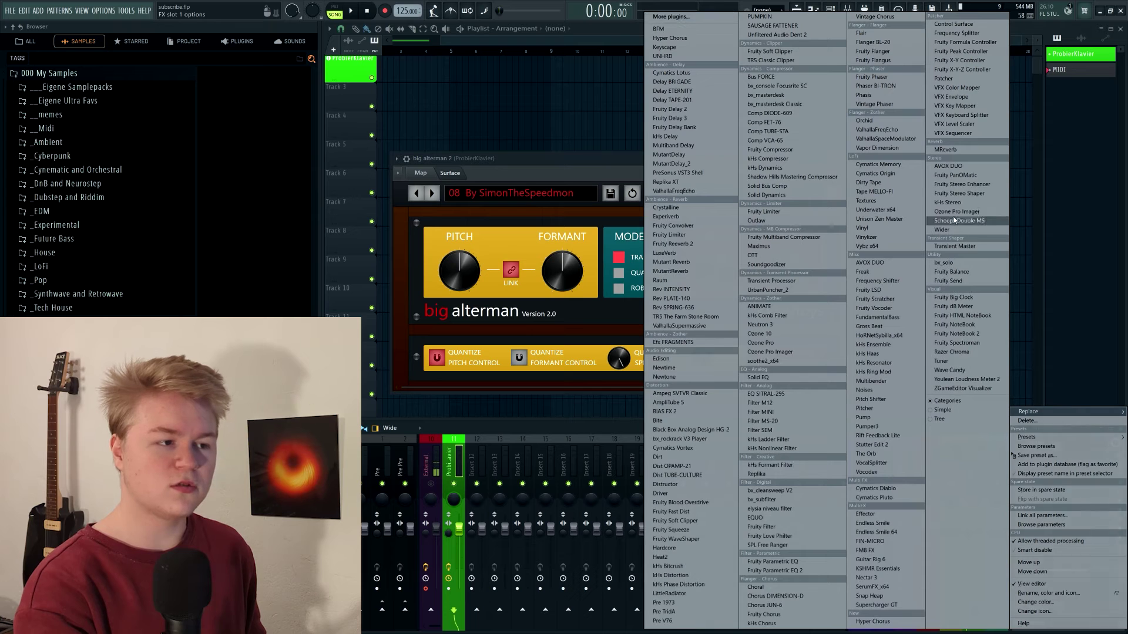
click(949, 80)
Step: Load the big alterman 2 preset from Patcher's Presets > 0 Eigene list
click(641, 160)
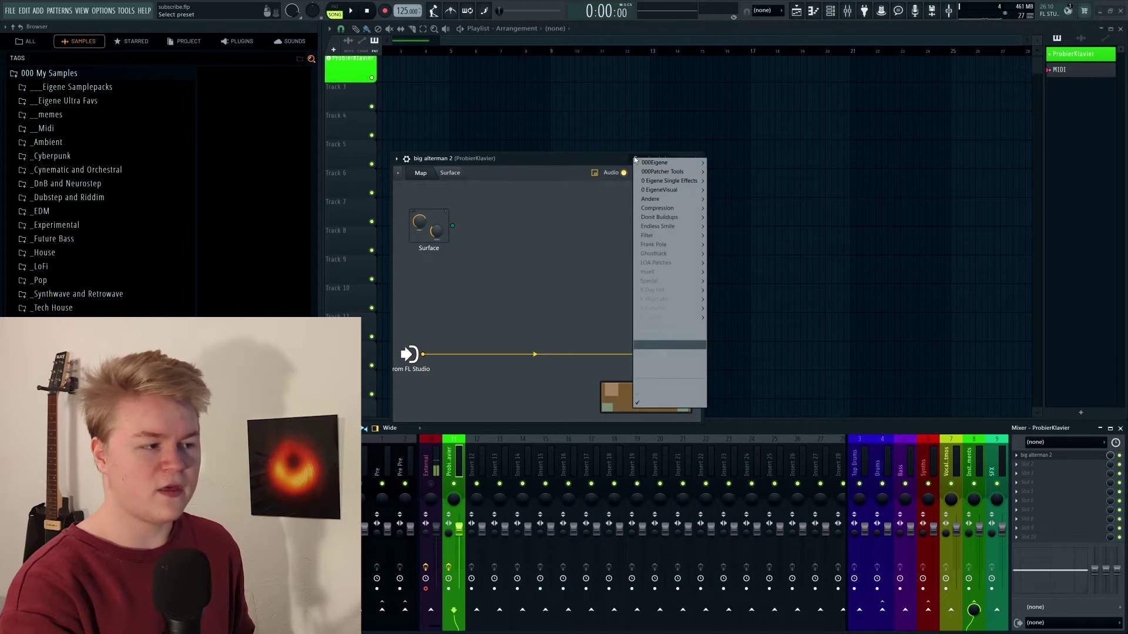
mouse_move(646, 162)
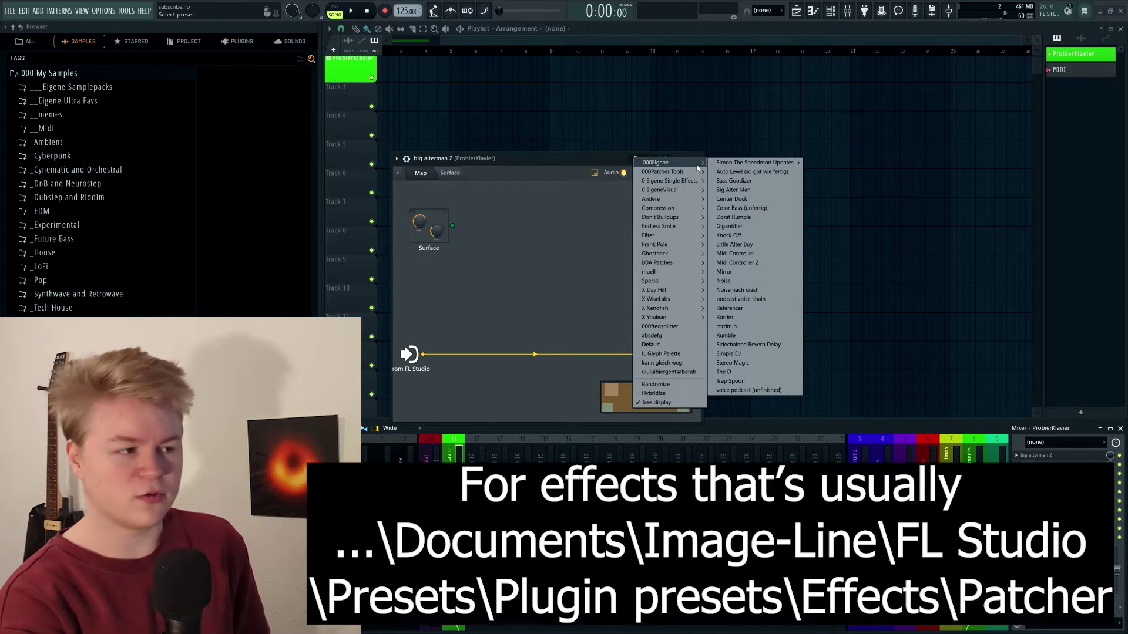
mouse_move(739, 164)
click(837, 162)
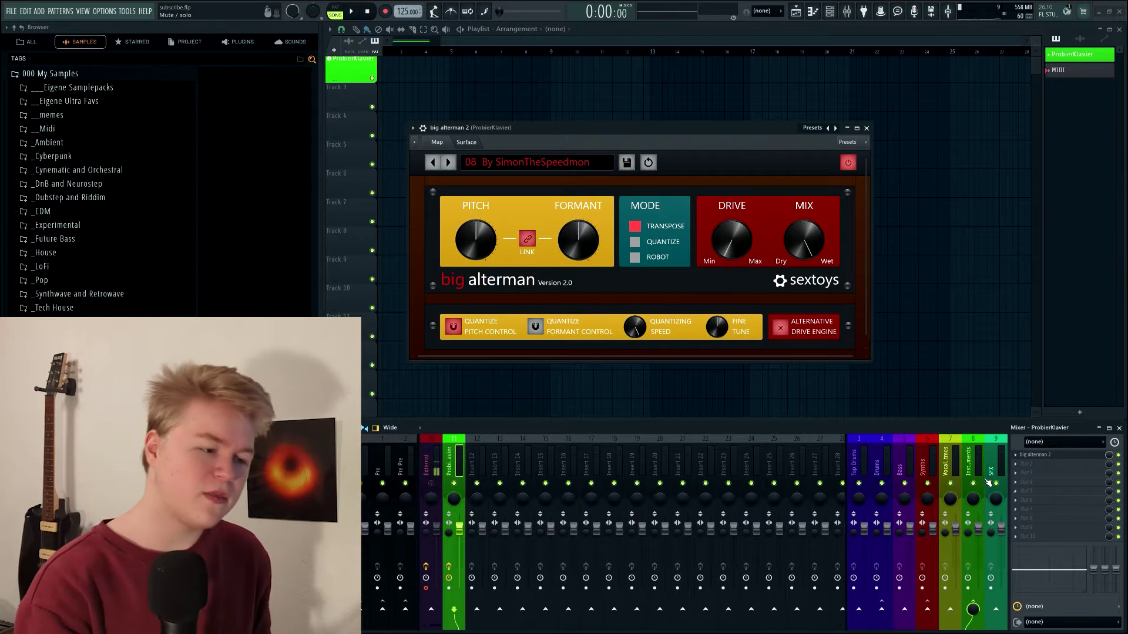
click(1037, 464)
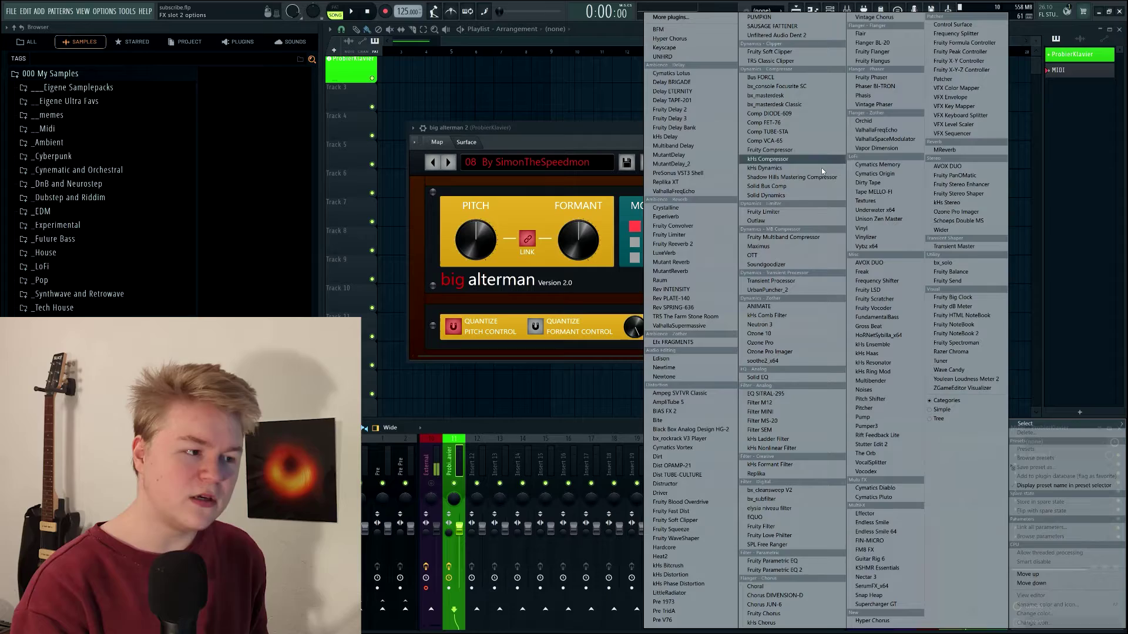
click(574, 418)
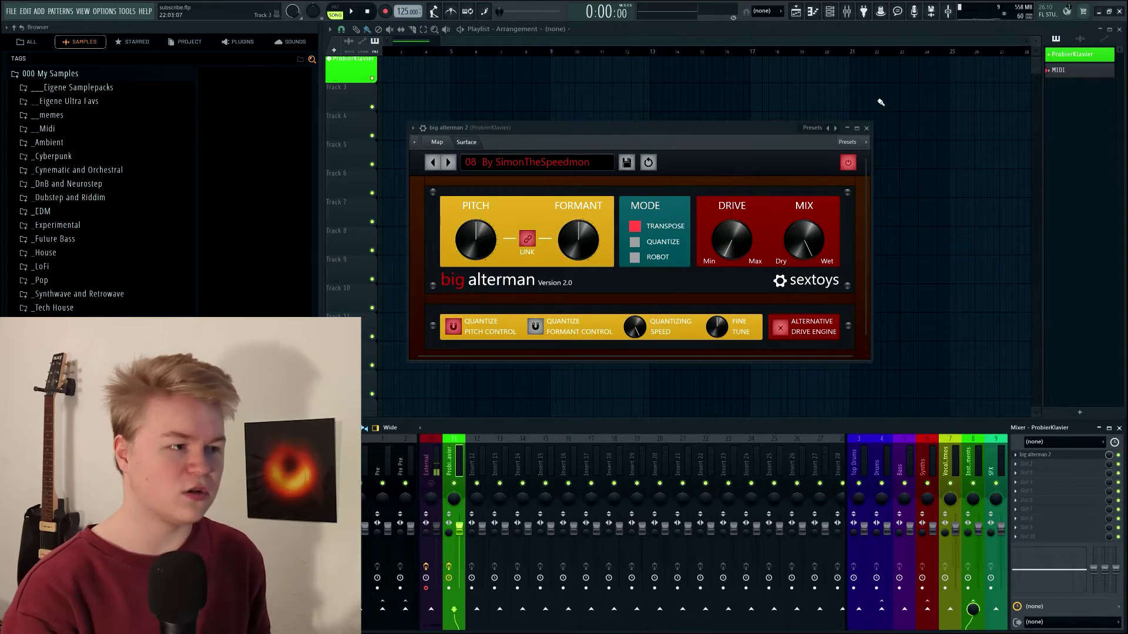
click(864, 11)
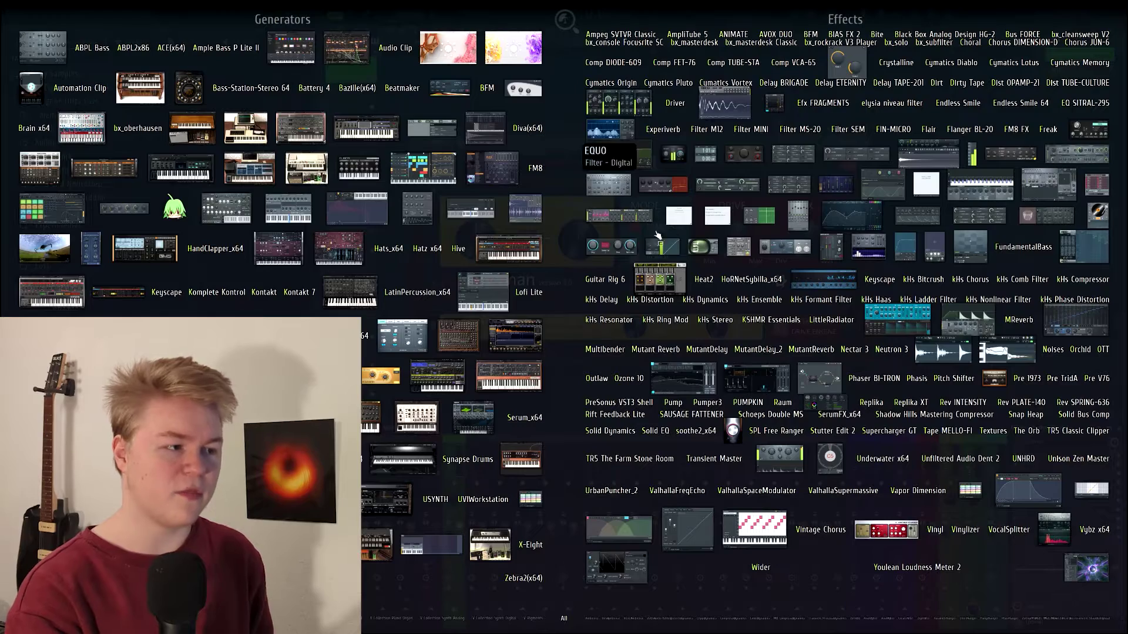
click(565, 130)
drag(564, 130, 592, 127)
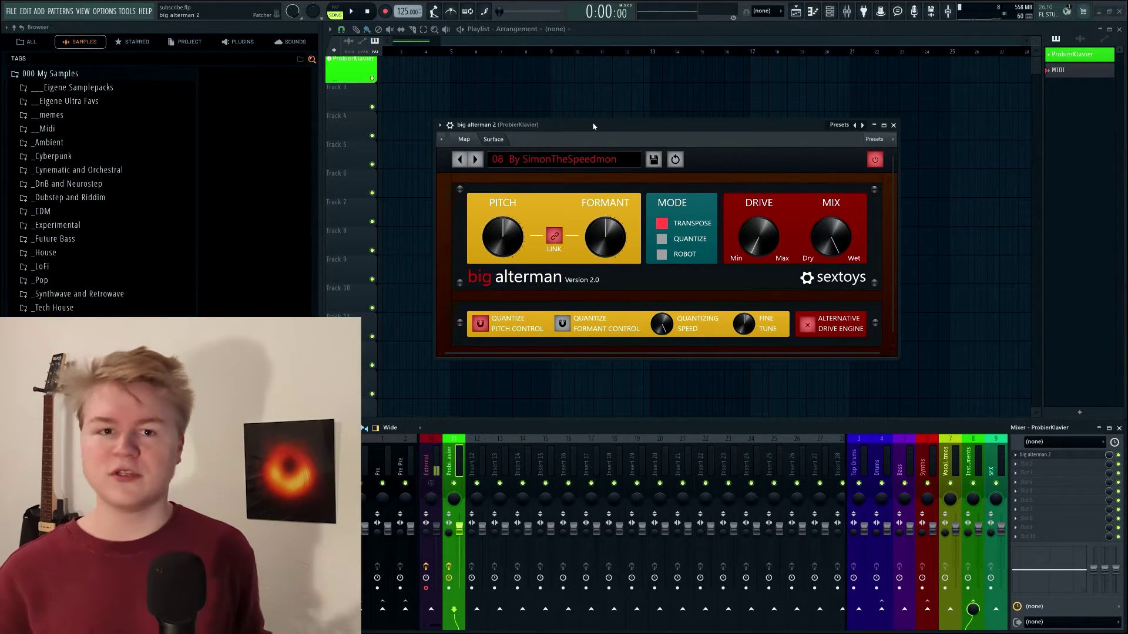
drag(565, 127, 566, 124)
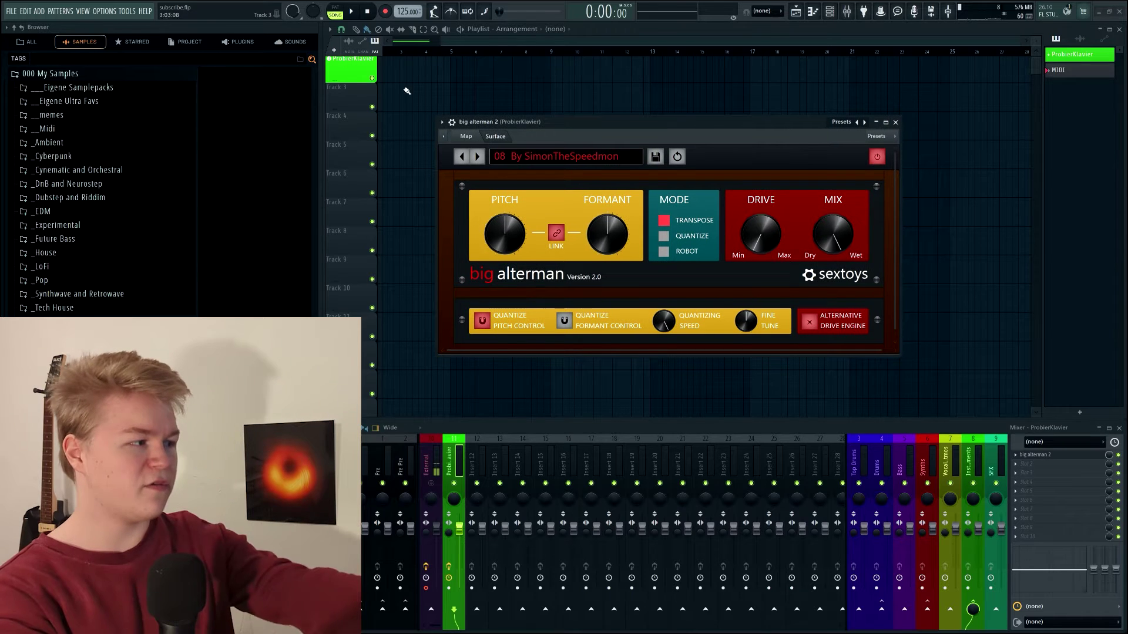
Step: Open Plugin database > Effects from the PLUGINS browser in File Explorer
click(241, 43)
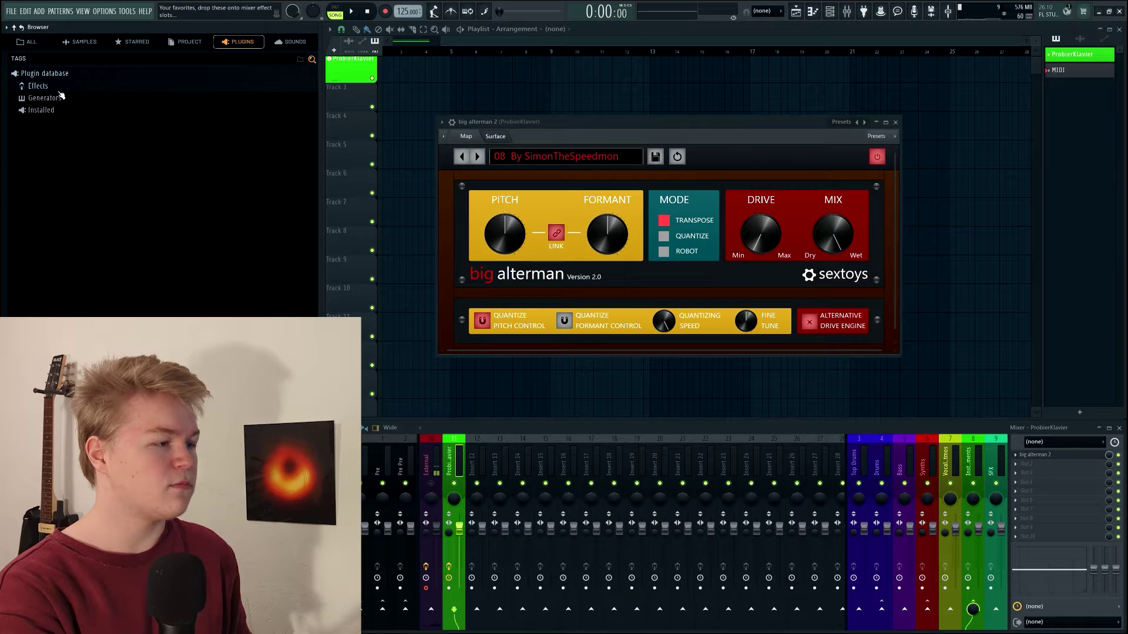
drag(442, 122, 466, 118)
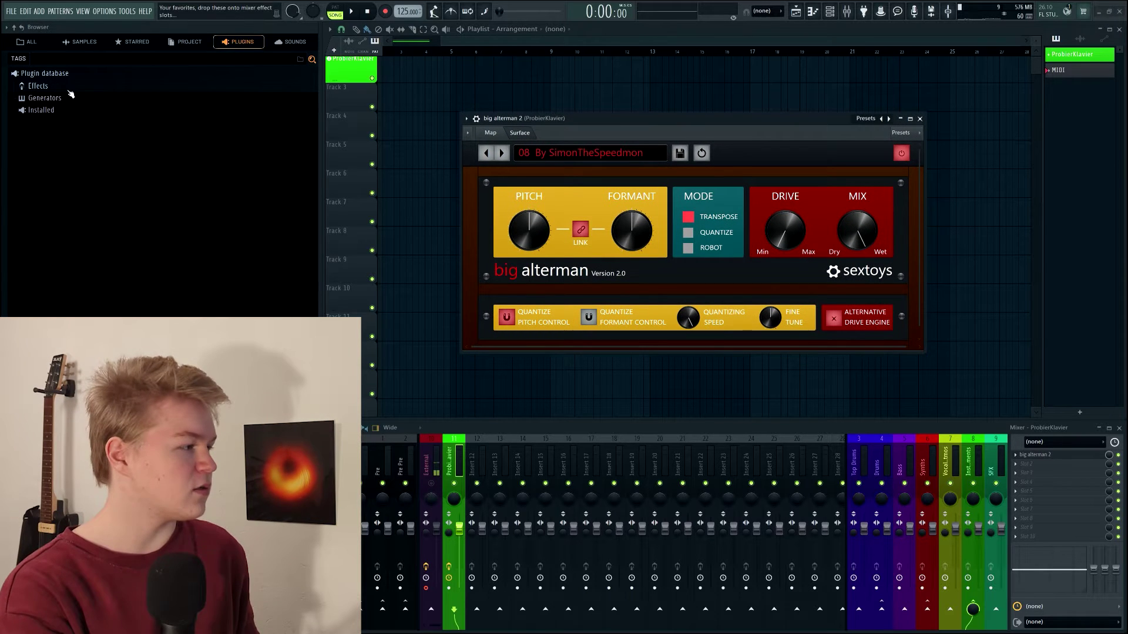
click(67, 89)
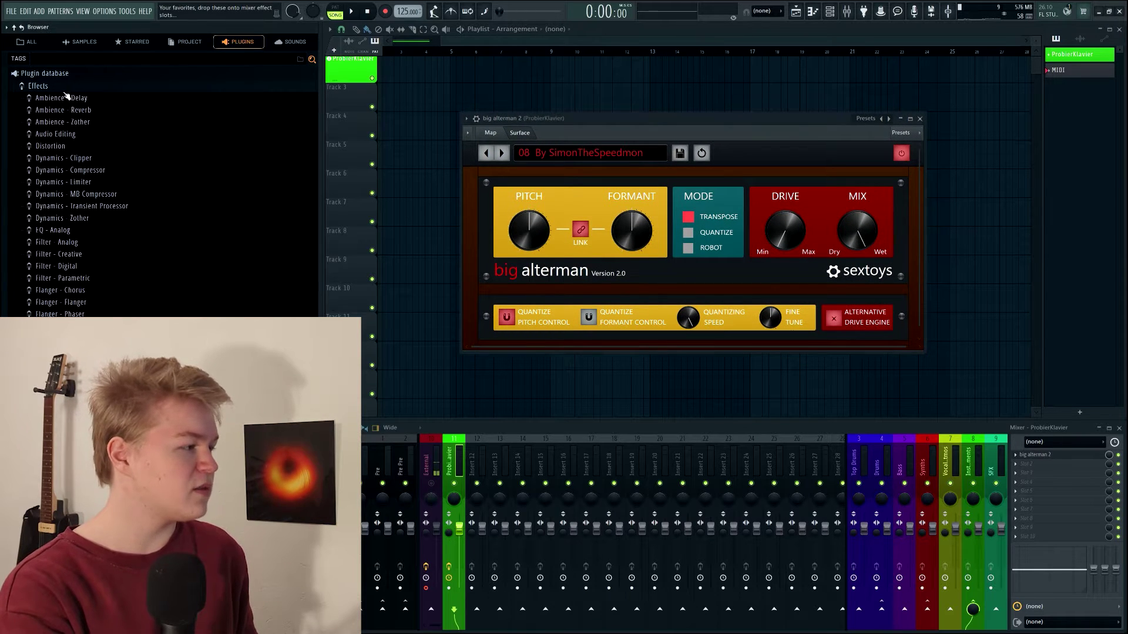
right_click(123, 92)
click(135, 175)
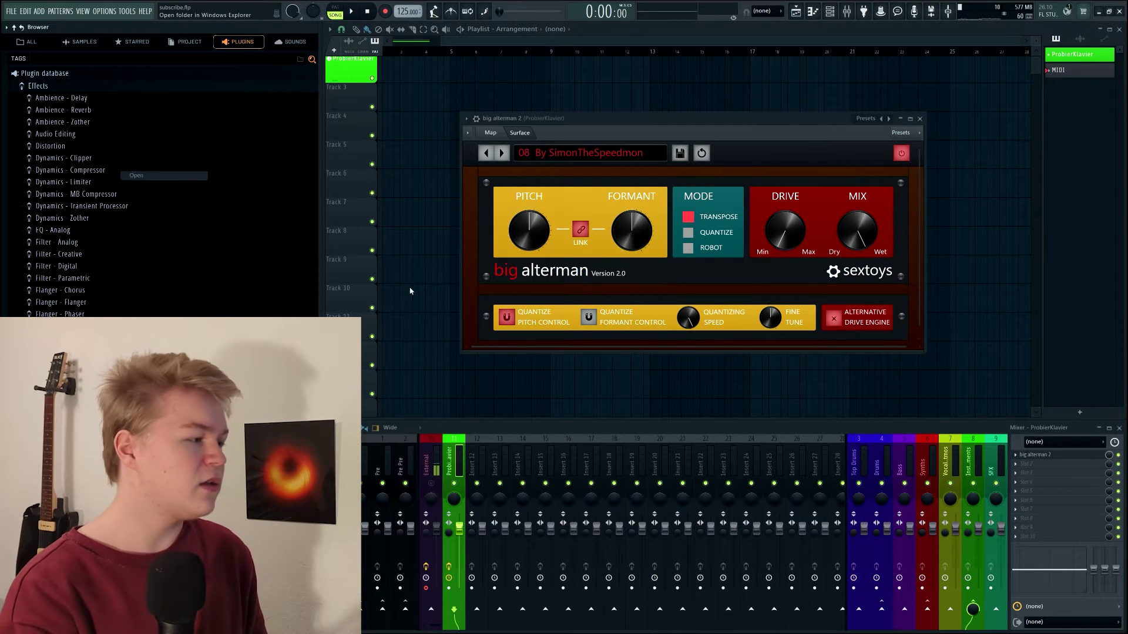
Step: Create a new 'Patcher Presets' folder inside Effects, then close Explorer
drag(490, 170, 480, 117)
scroll(587, 305, down, 3)
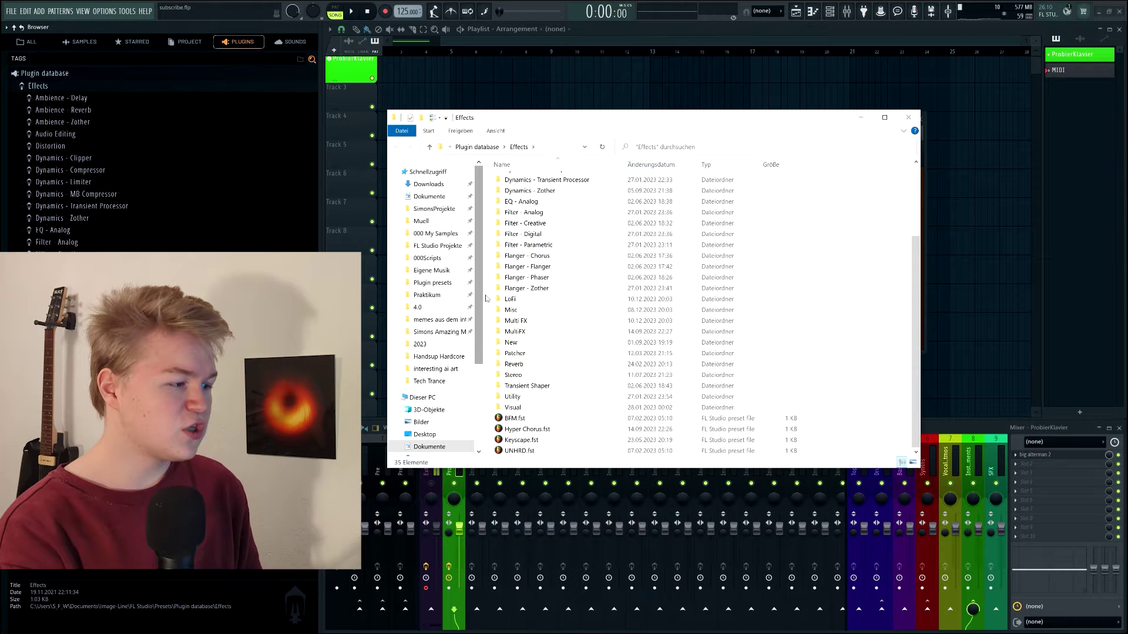
right_click(489, 466)
mouse_move(423, 446)
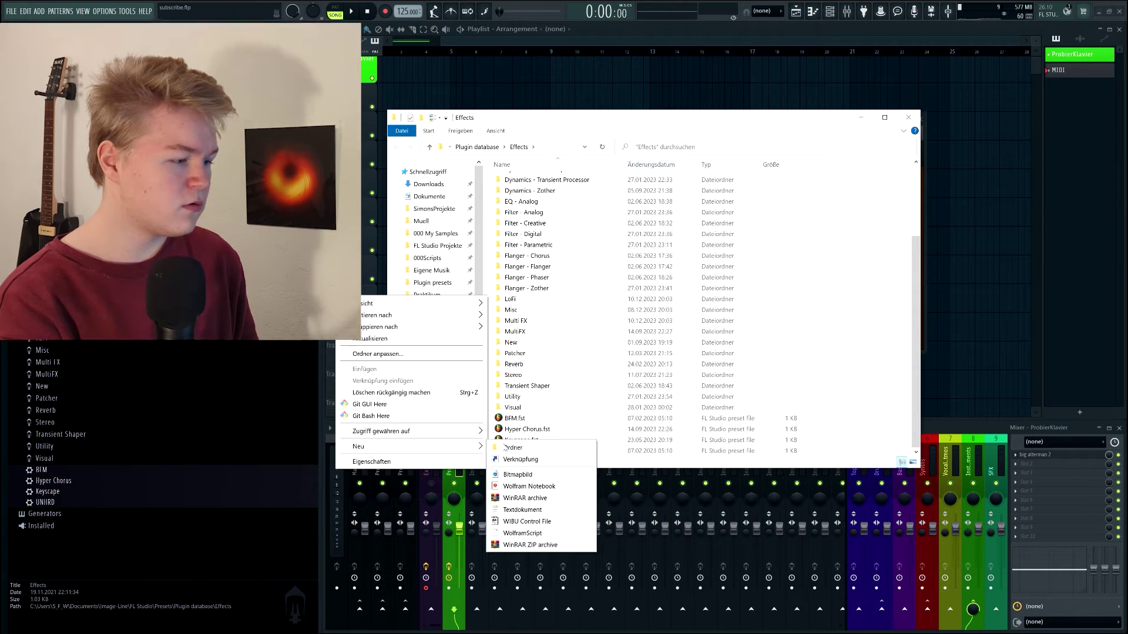
click(577, 452)
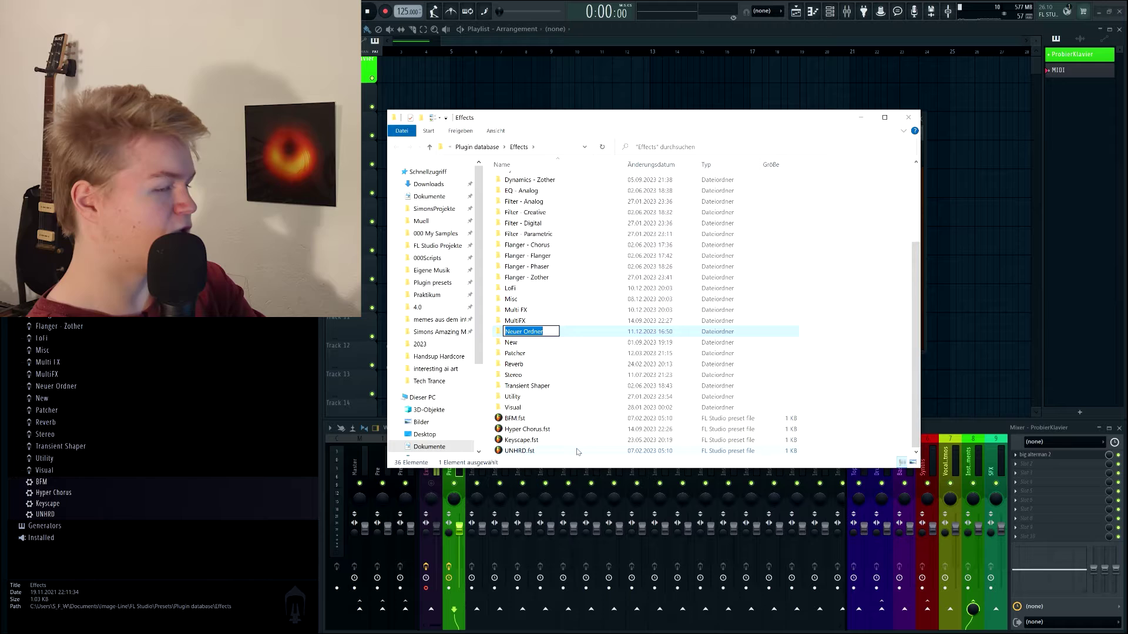
text(Patcher Presets)
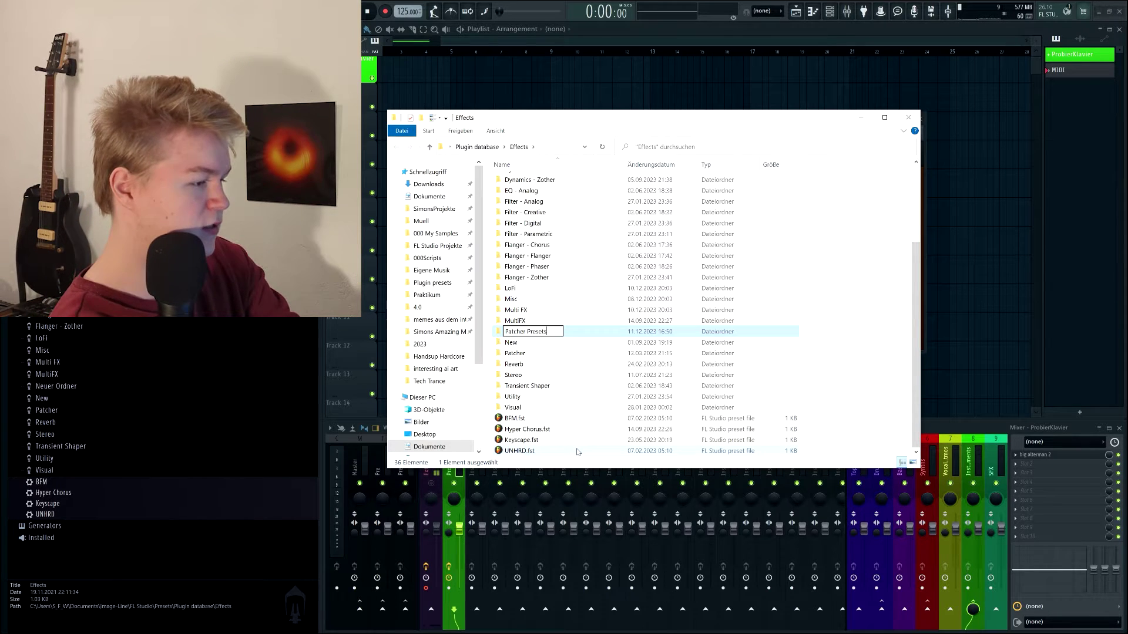
key(Return)
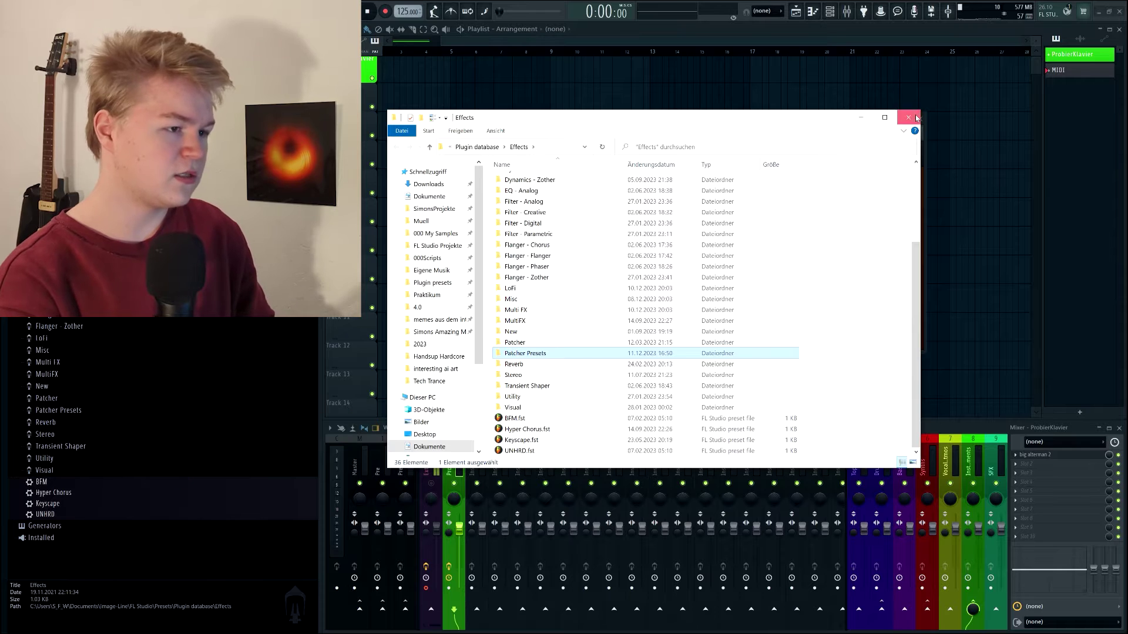
click(917, 119)
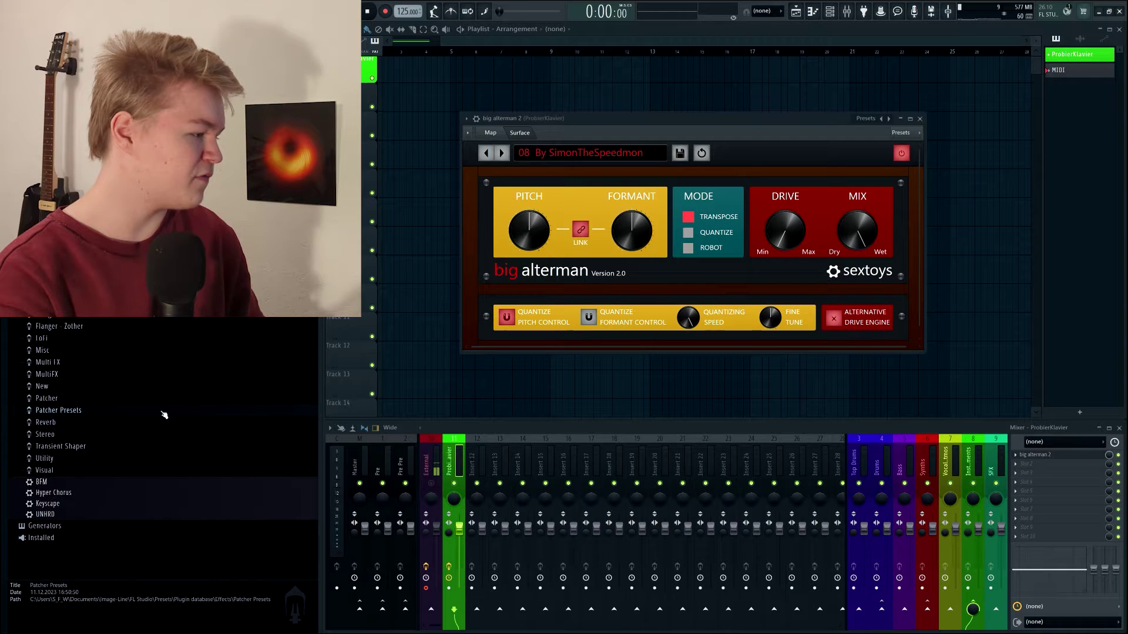
Step: Add the big alterman 2 Patcher to the plugin database under Patcher Presets and confirm
key(ctrl+r)
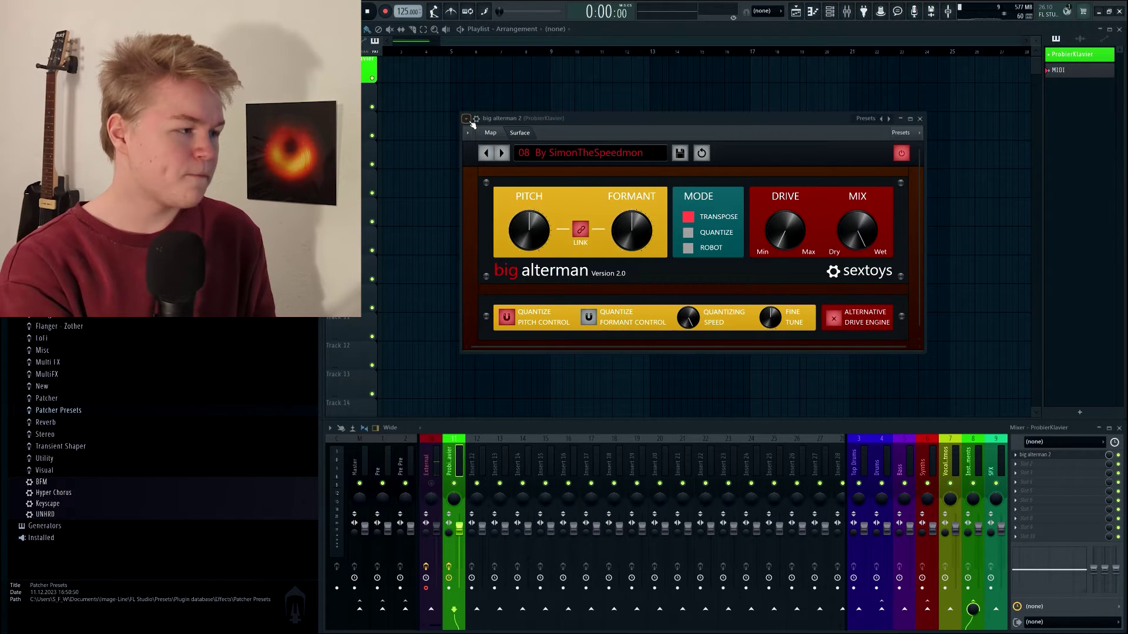
drag(472, 124, 460, 114)
click(454, 110)
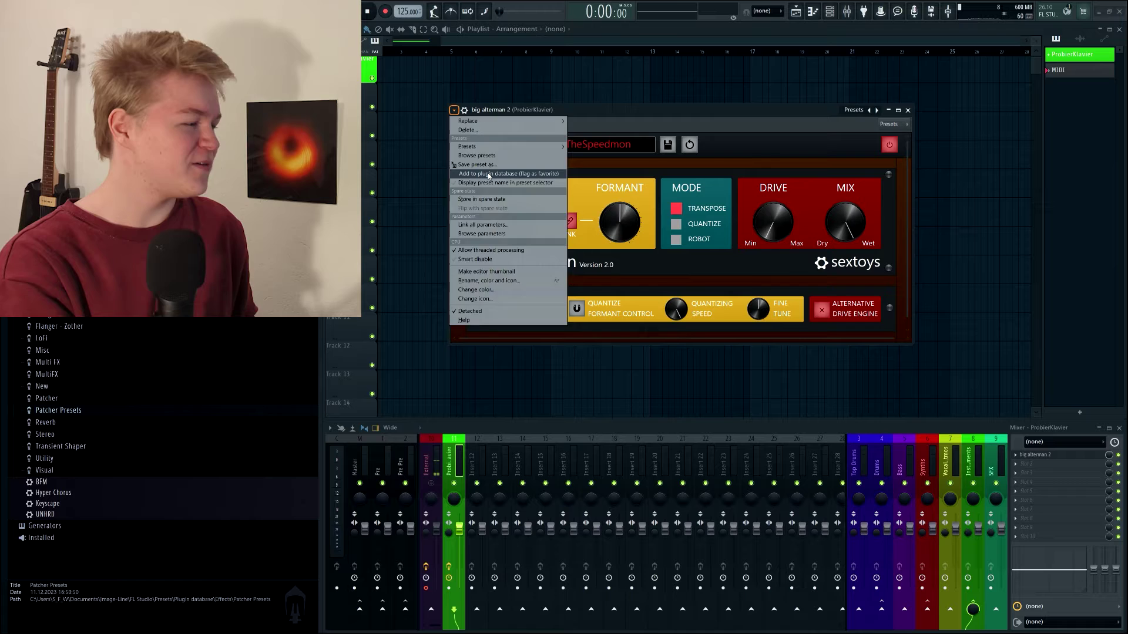
click(488, 174)
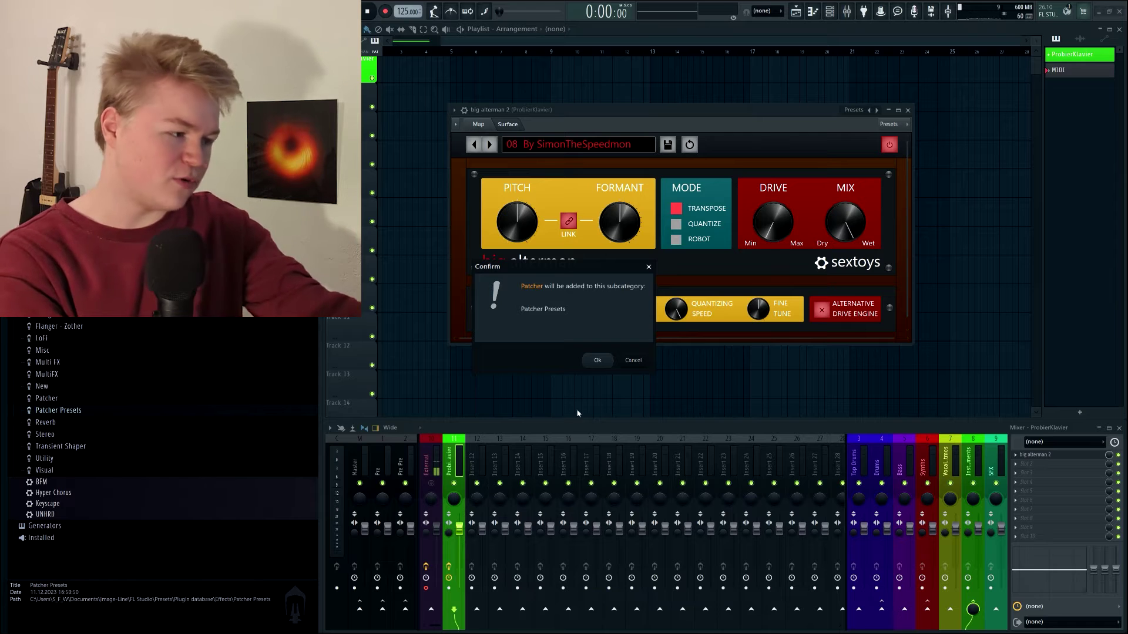
click(598, 360)
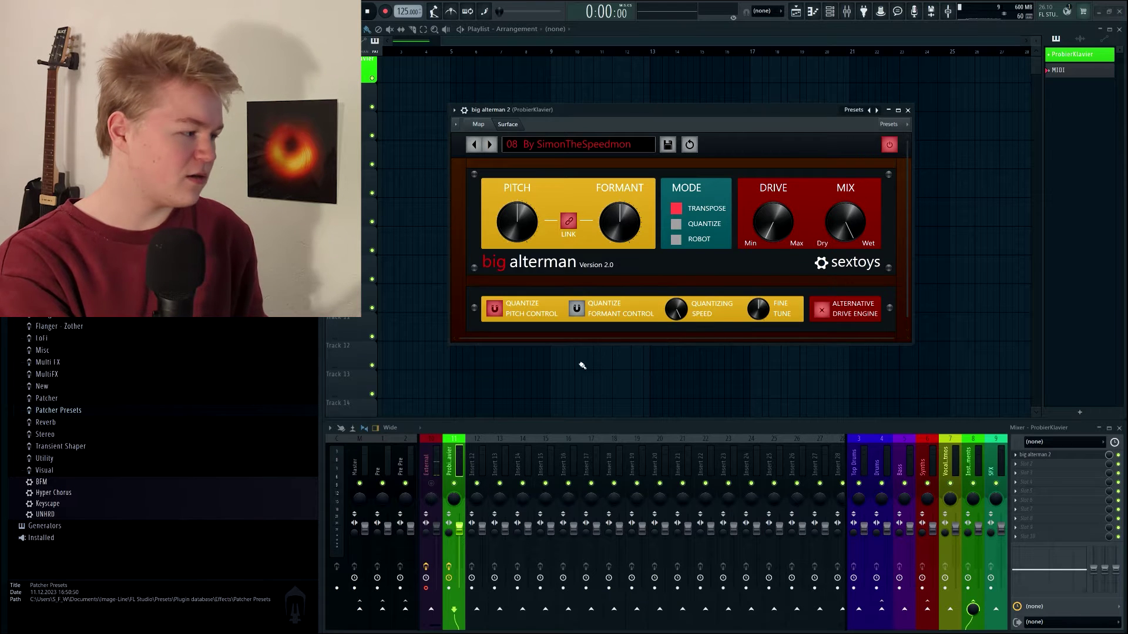
Step: Expand Patcher Presets in the browser and open its folder in File Explorer
click(83, 413)
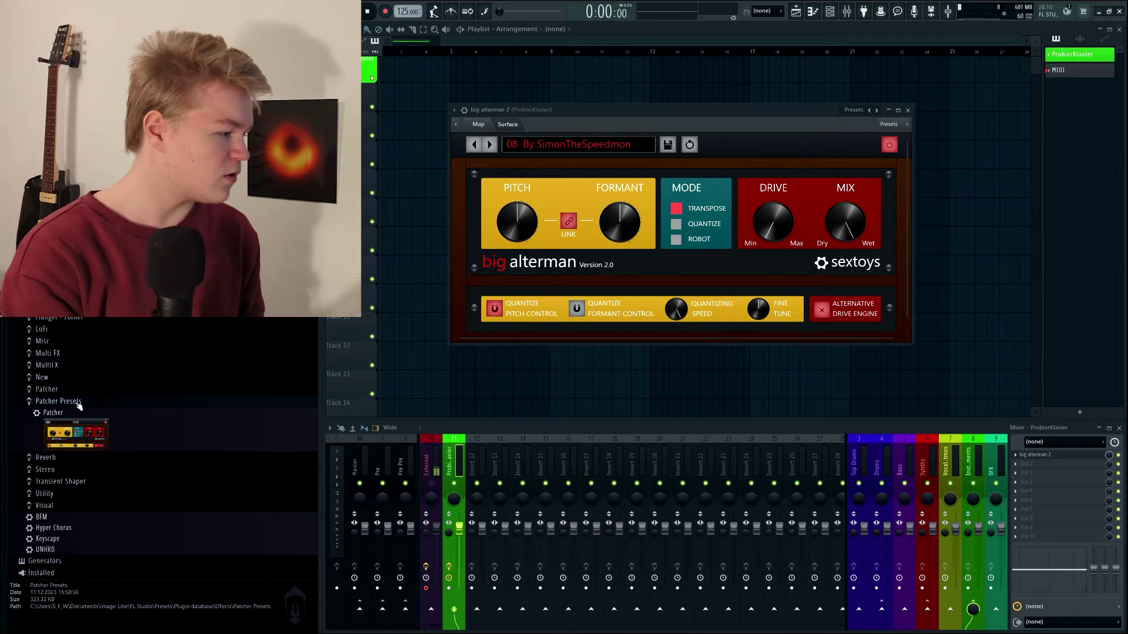
right_click(79, 405)
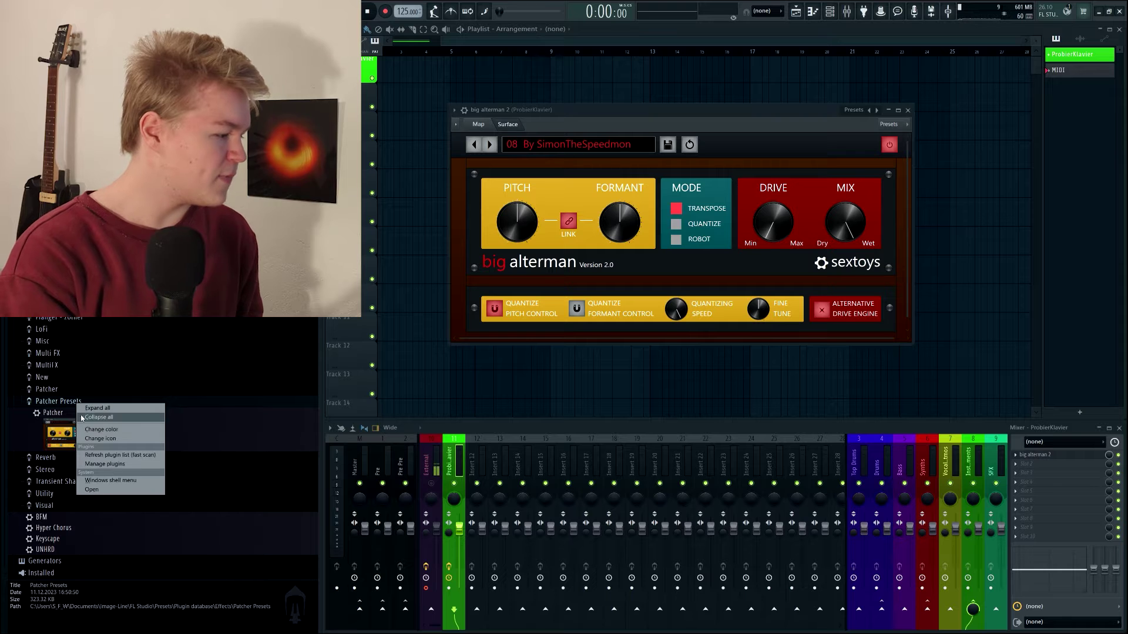
click(93, 490)
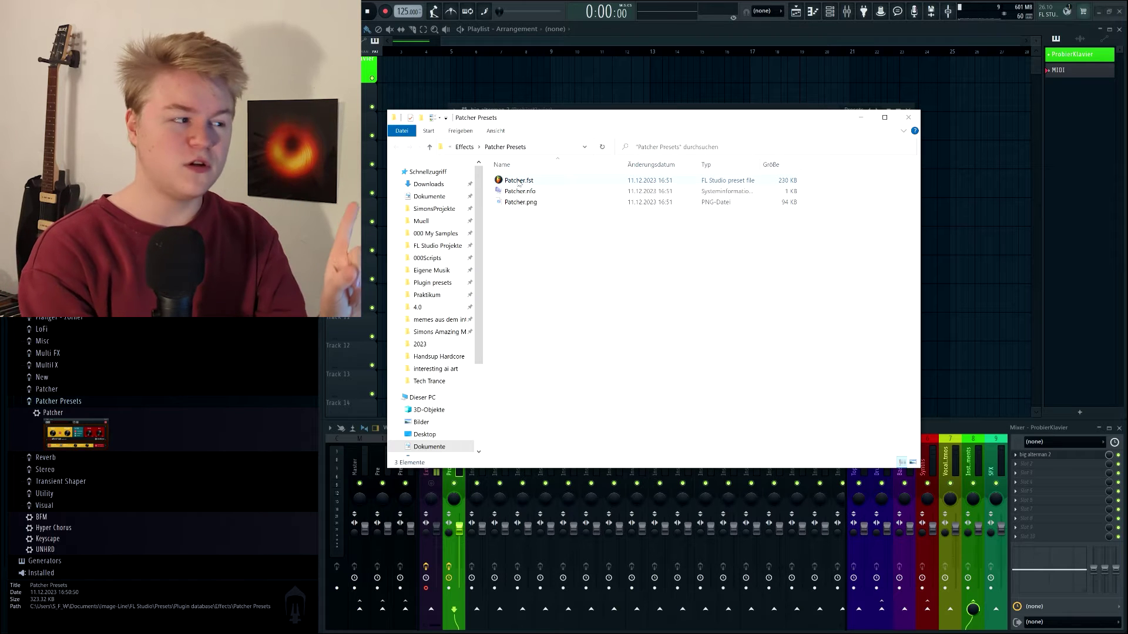
Step: Turn on file name extensions and rename Patcher.fst to big alterman 2.fst
click(519, 182)
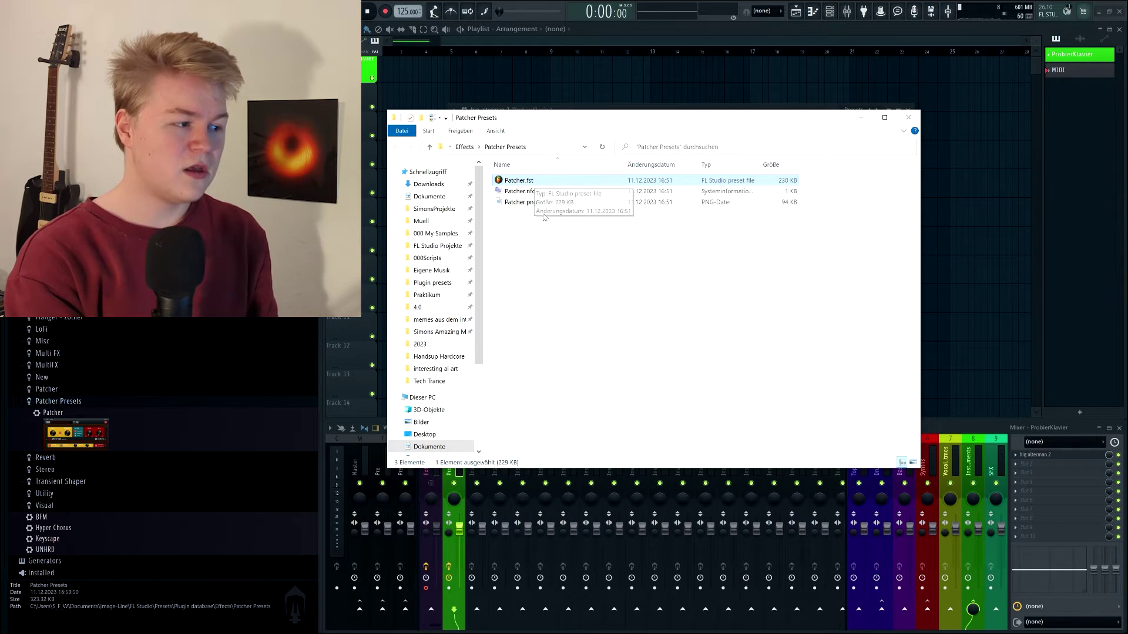
click(497, 131)
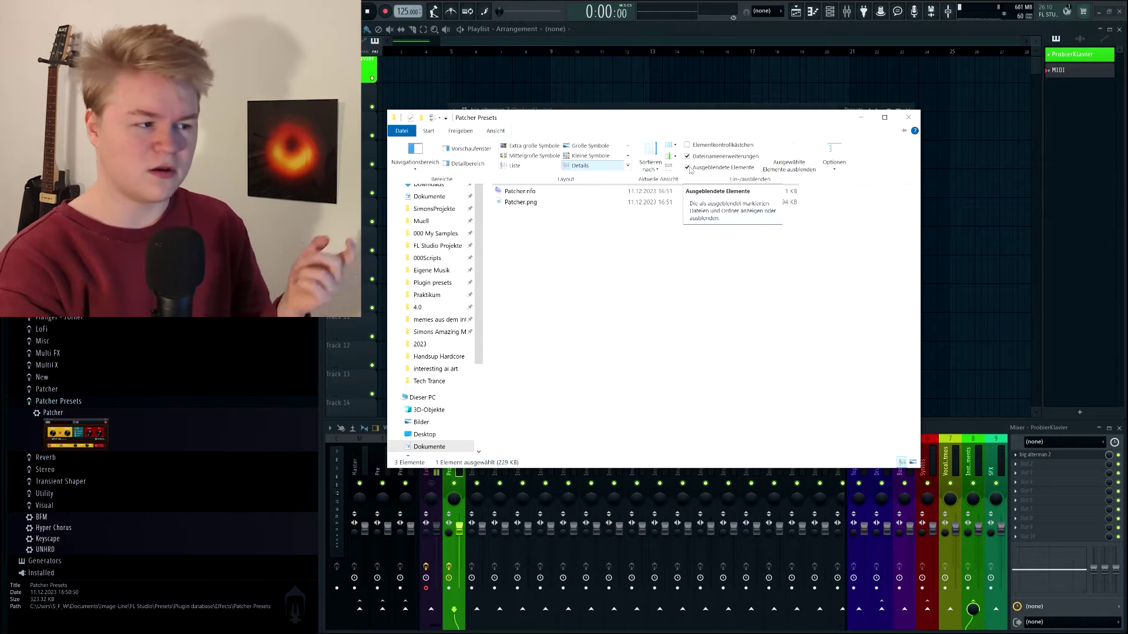
click(520, 218)
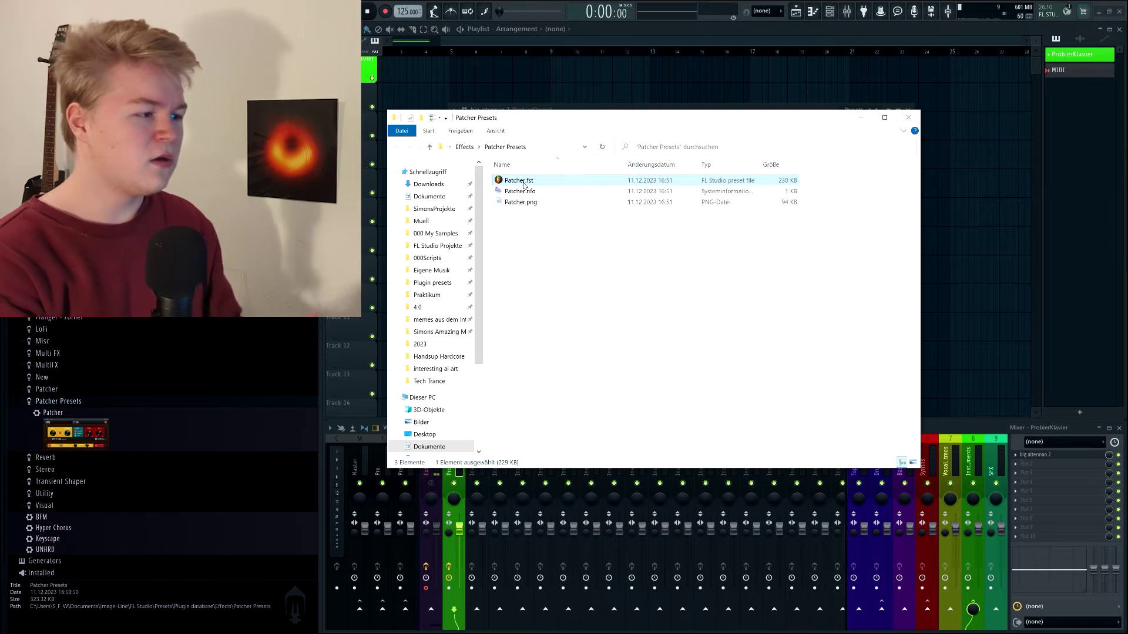
click(544, 182)
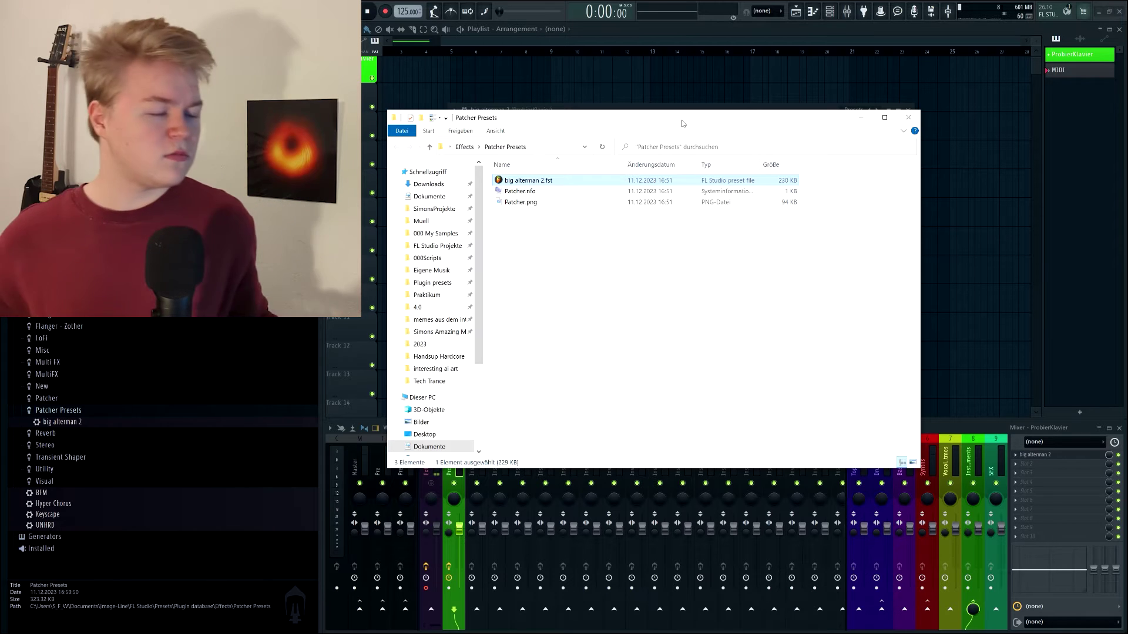
Step: Load big alterman 2 from Patcher Presets into a ProbierKlavier mixer effect slot
click(1017, 467)
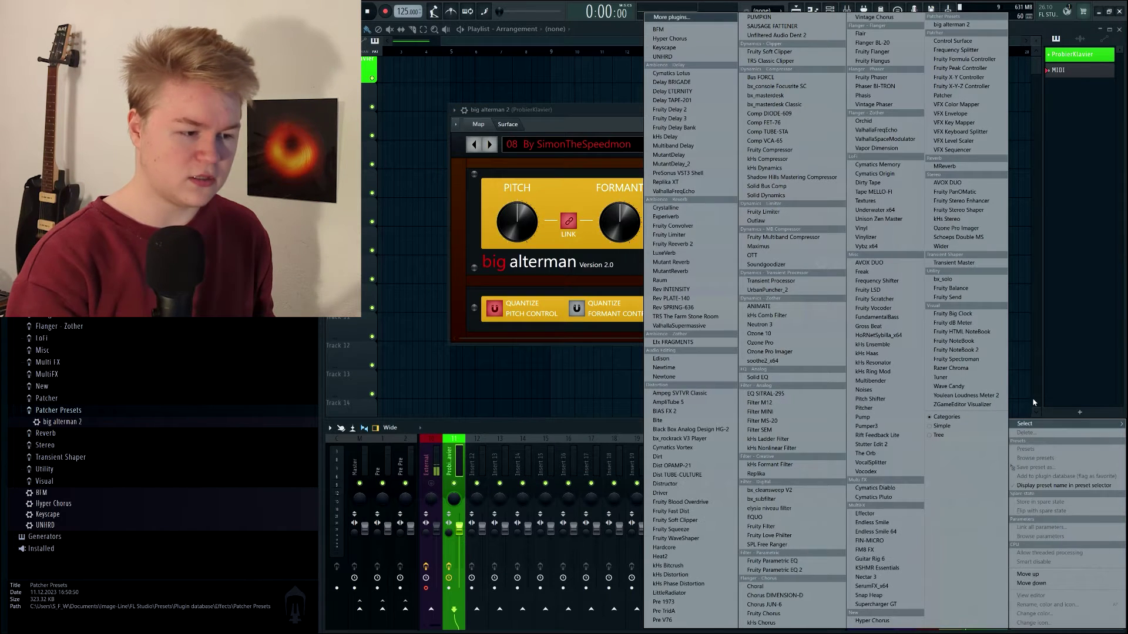
click(948, 25)
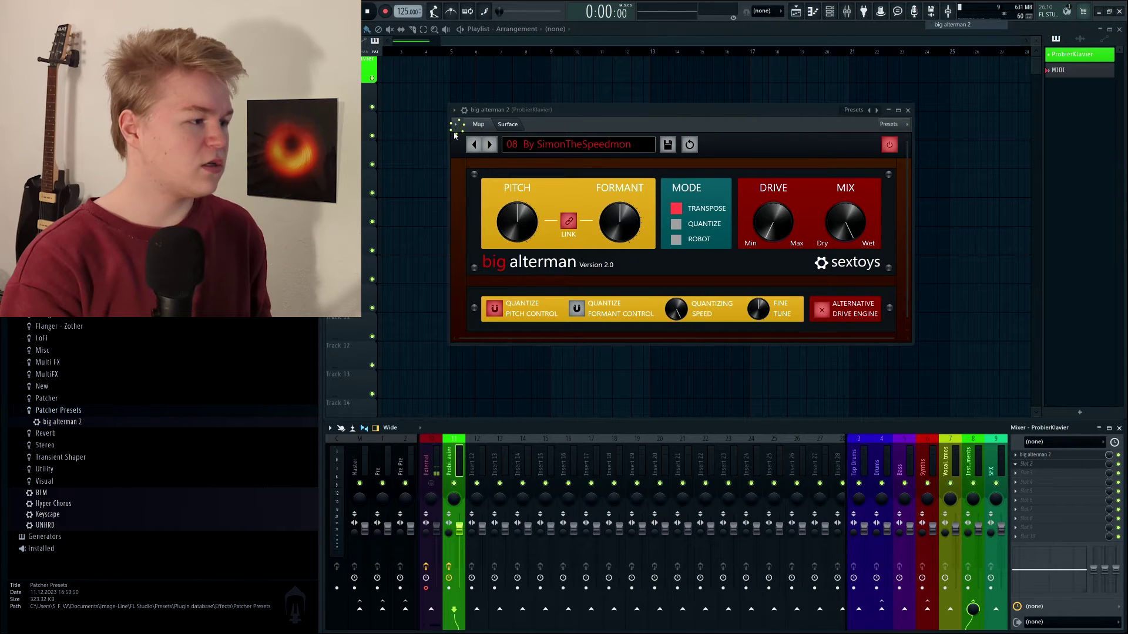
drag(369, 56, 565, 147)
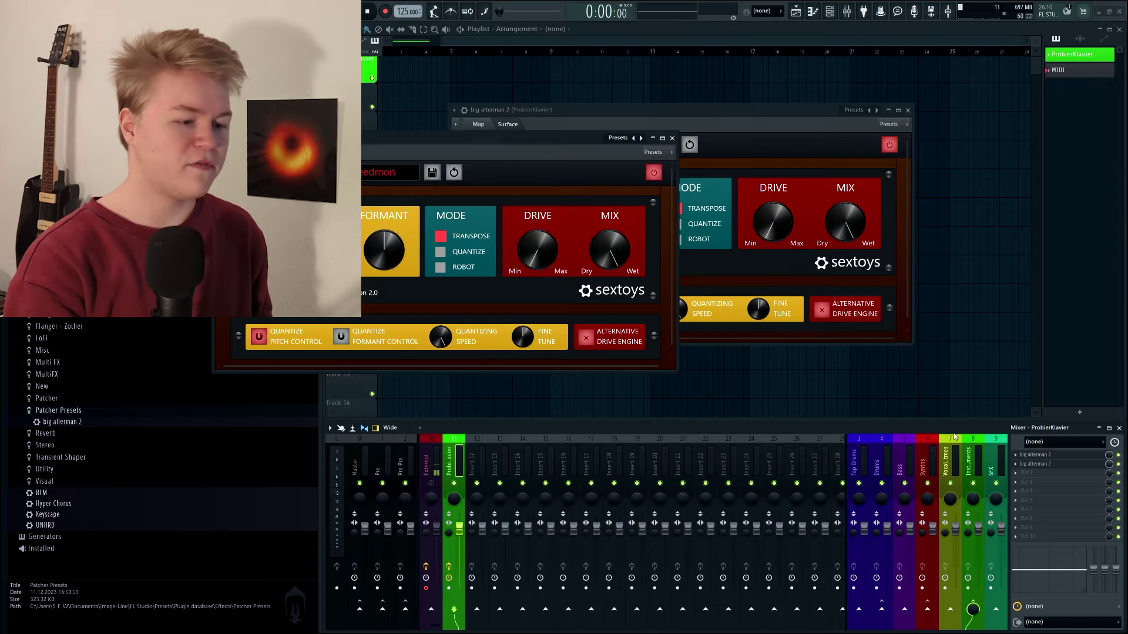
Step: Remove the duplicate big alterman 2 instance and bring up the full-screen plugin picker
click(1015, 466)
click(1040, 494)
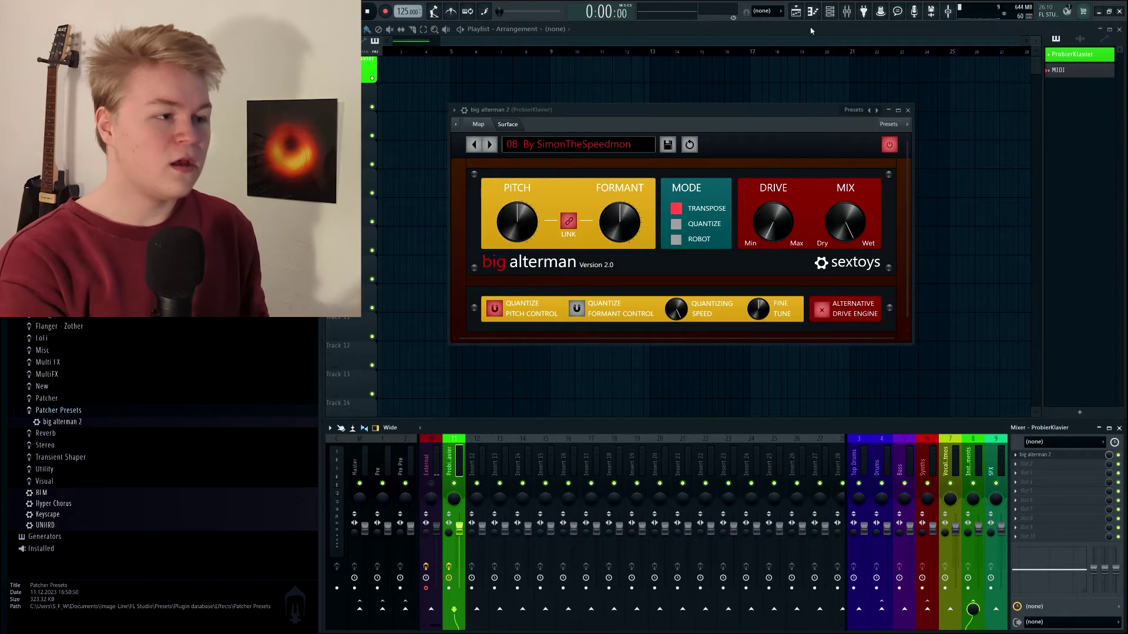
click(864, 12)
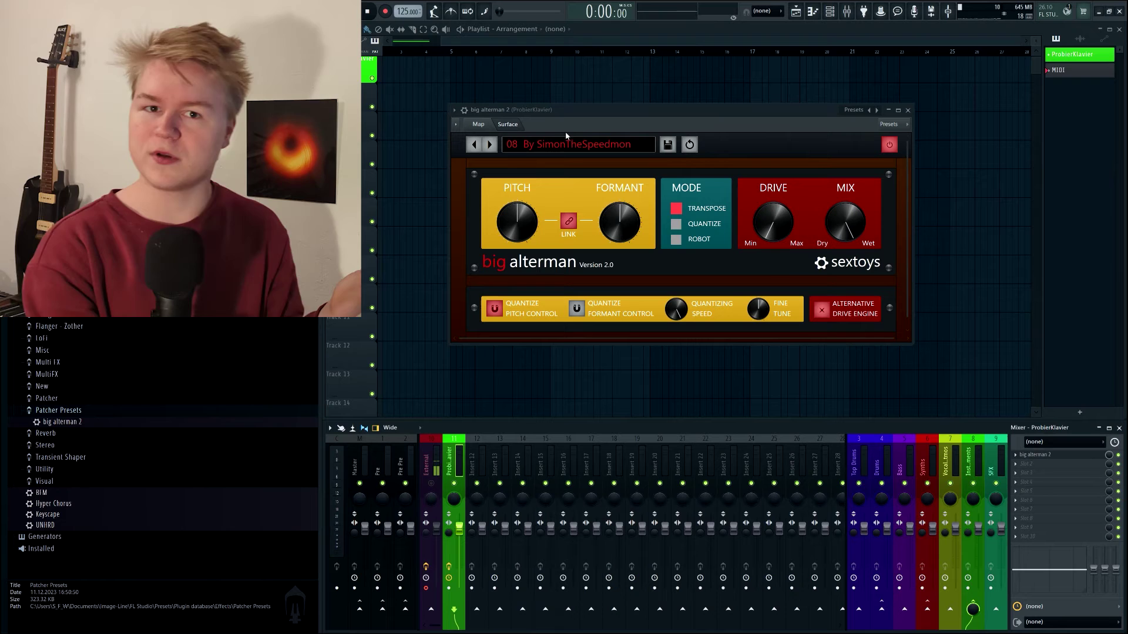
Step: Open Patcher Presets in Explorer, preview Patcher.png, then select Patcher.nfo
right_click(116, 412)
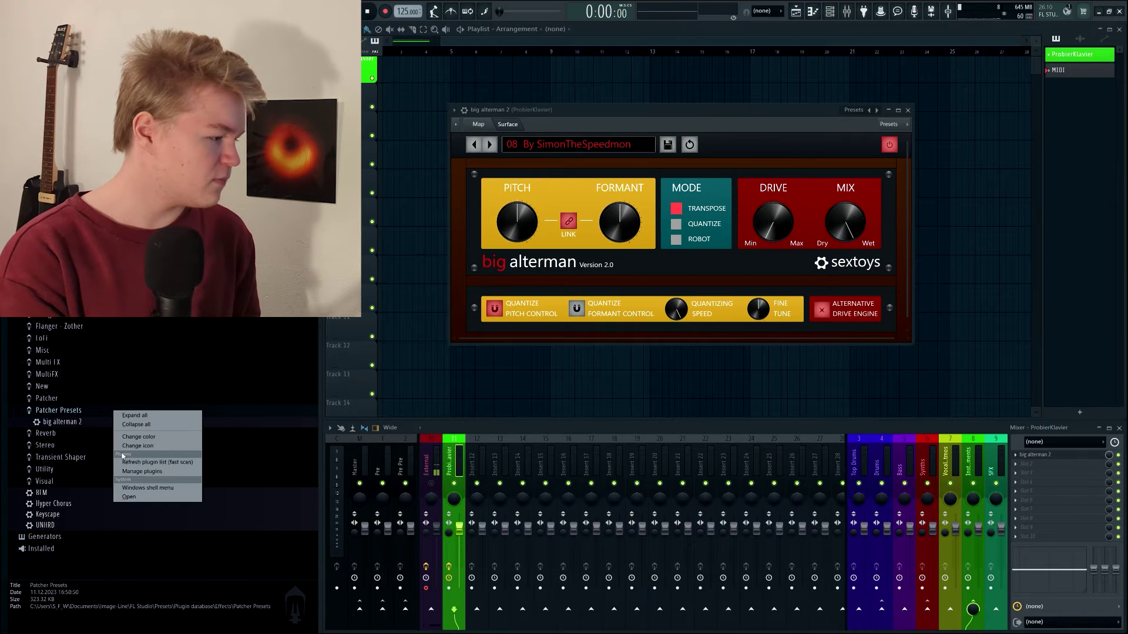
click(154, 497)
double_click(532, 202)
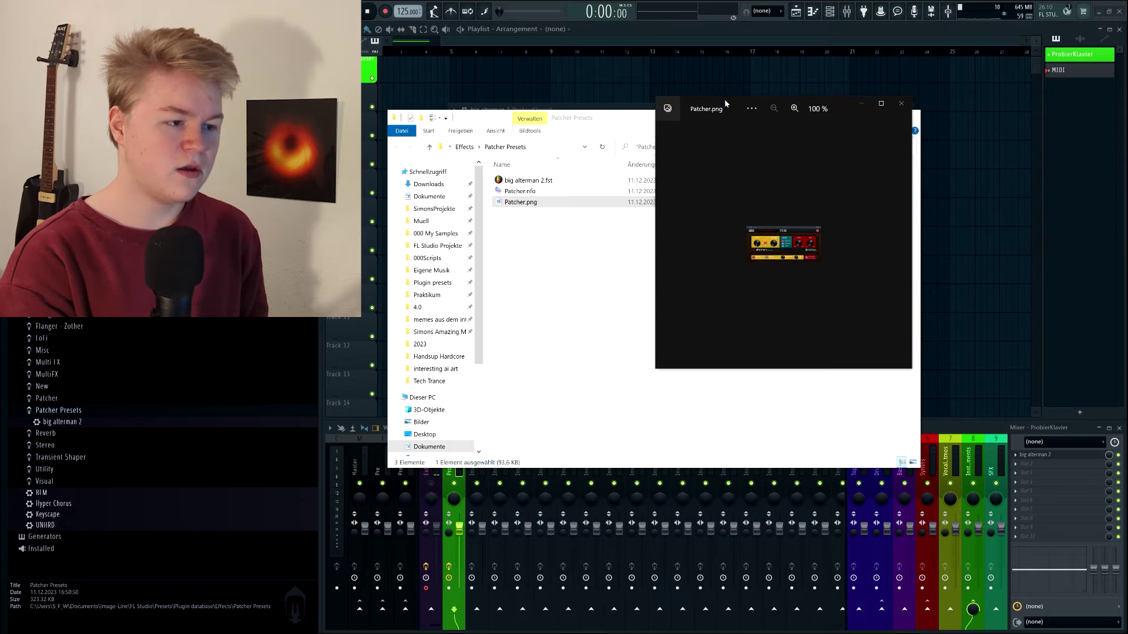
click(903, 104)
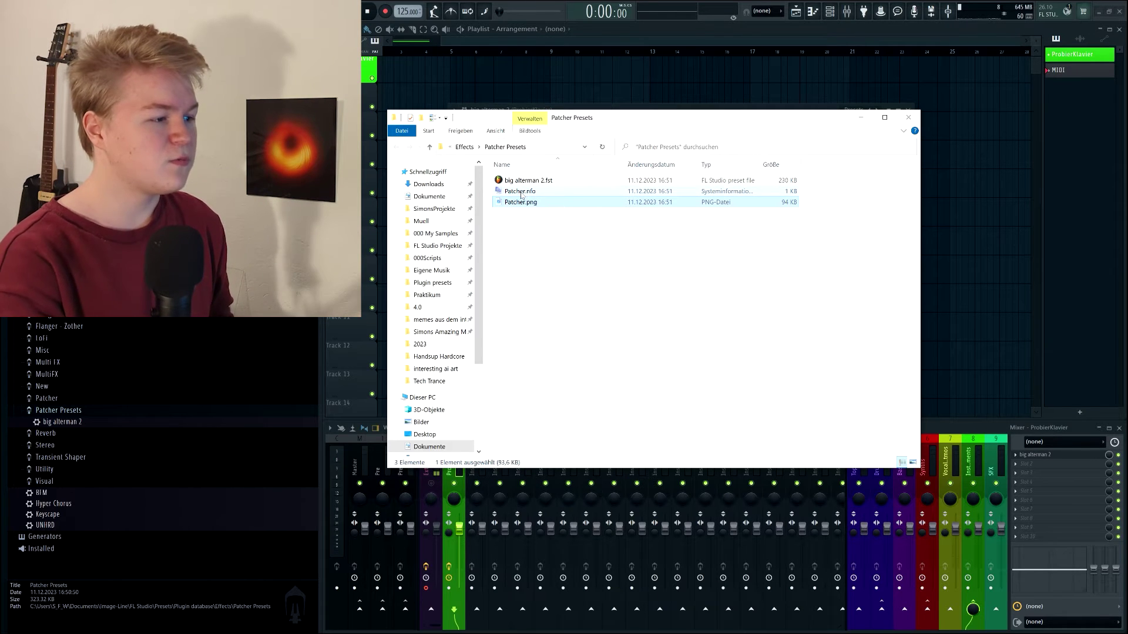
click(522, 194)
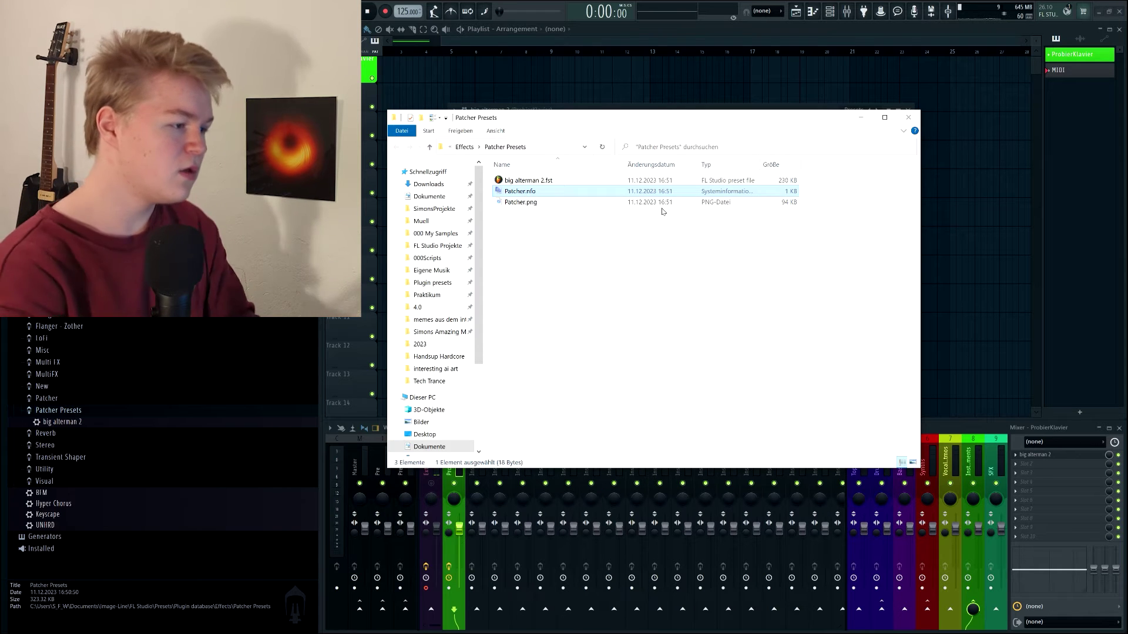
Step: Rename Patcher.nfo to 'big alterman 2.nfo', then select Patcher.png
key(F2)
text(b)
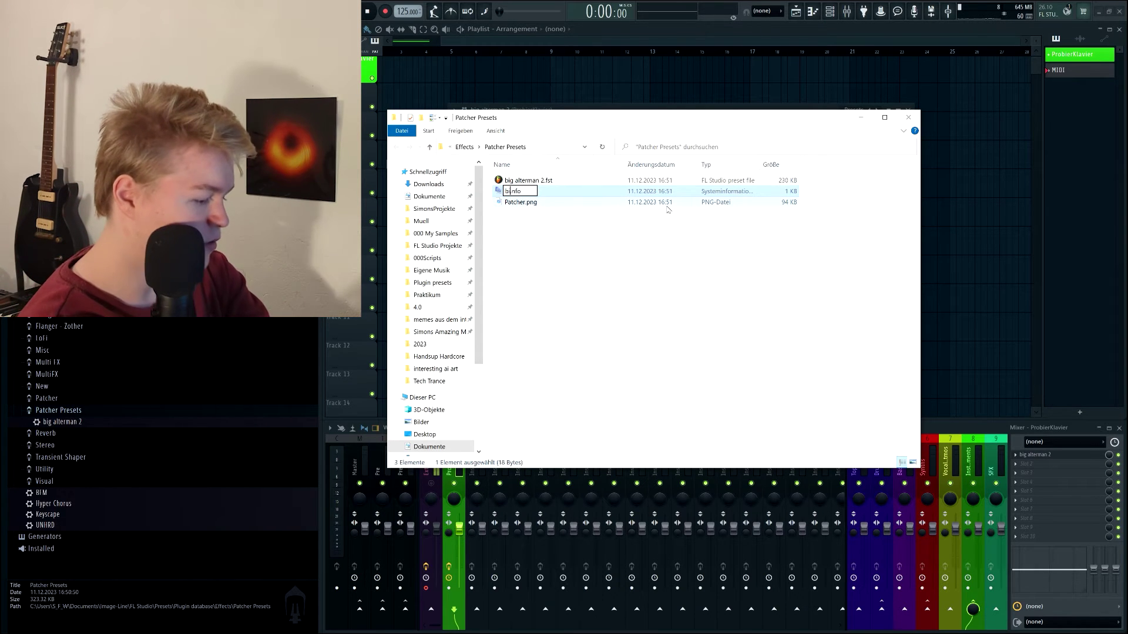
text(ig alterman 2)
key(Return)
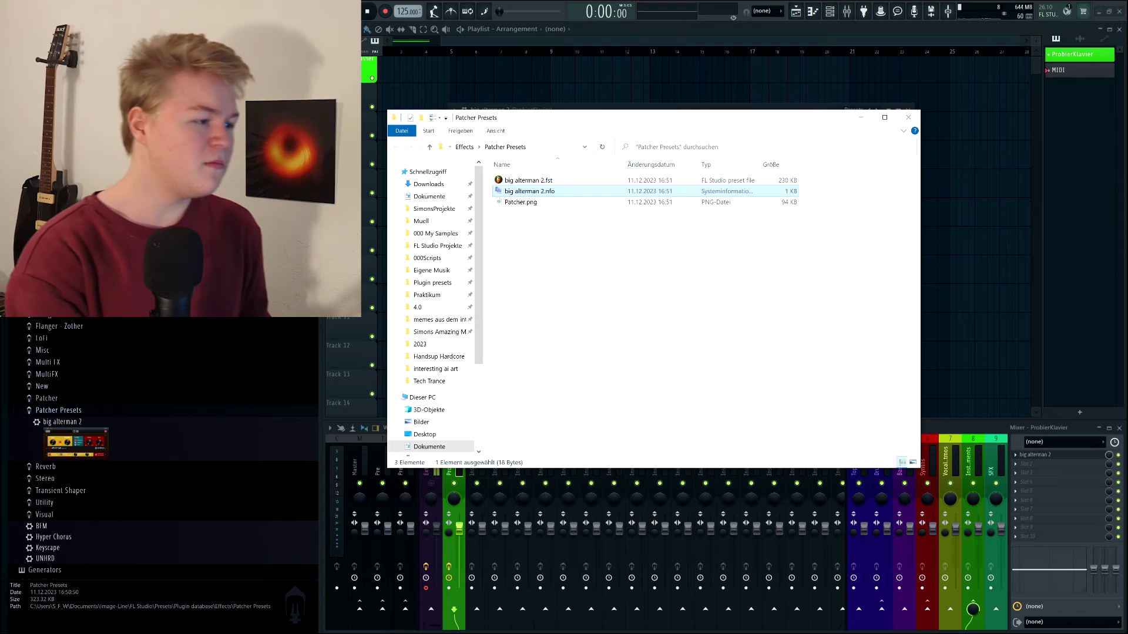
click(551, 229)
click(539, 203)
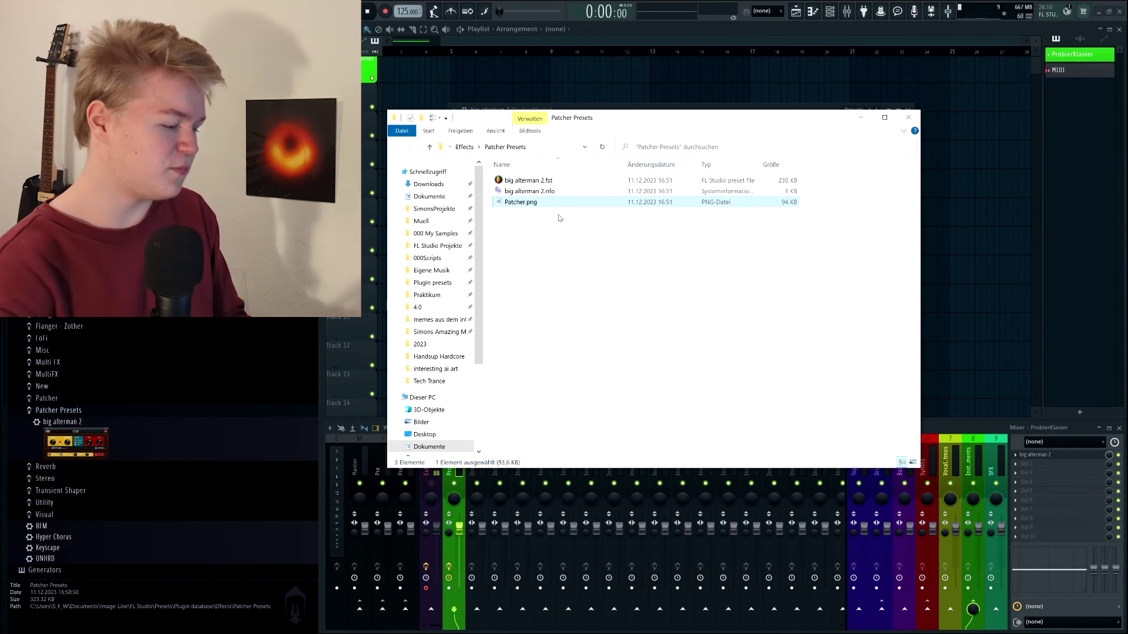
Step: Rename Patcher.png to 'big alterman 2.png' and reselect big alterman 2.nfo
key(F2)
text(big alterm)
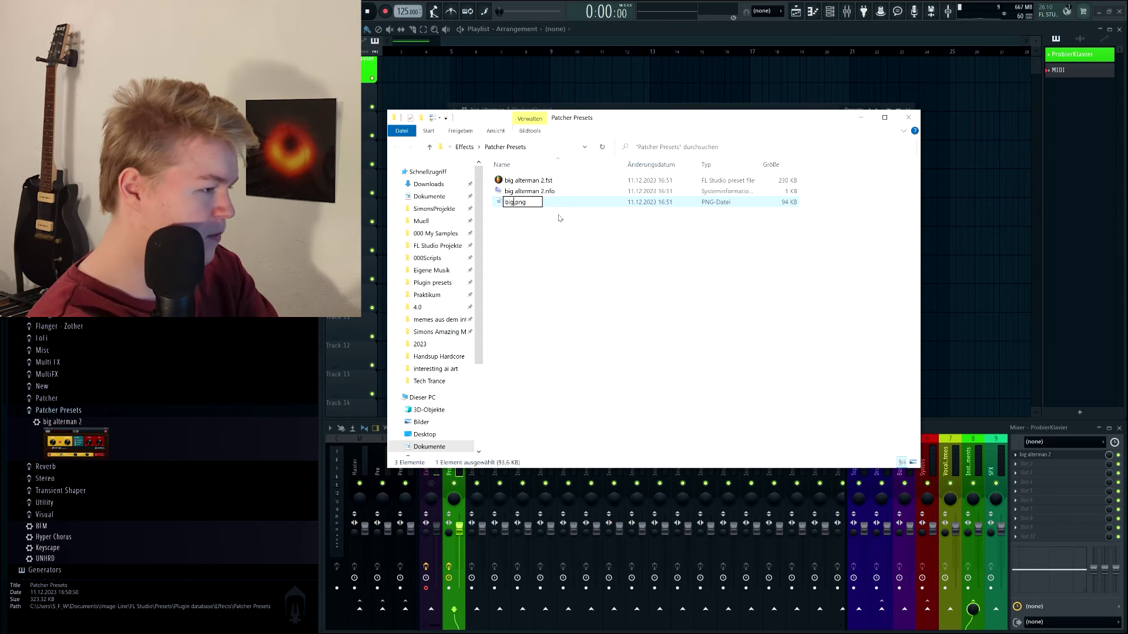
text(an 2)
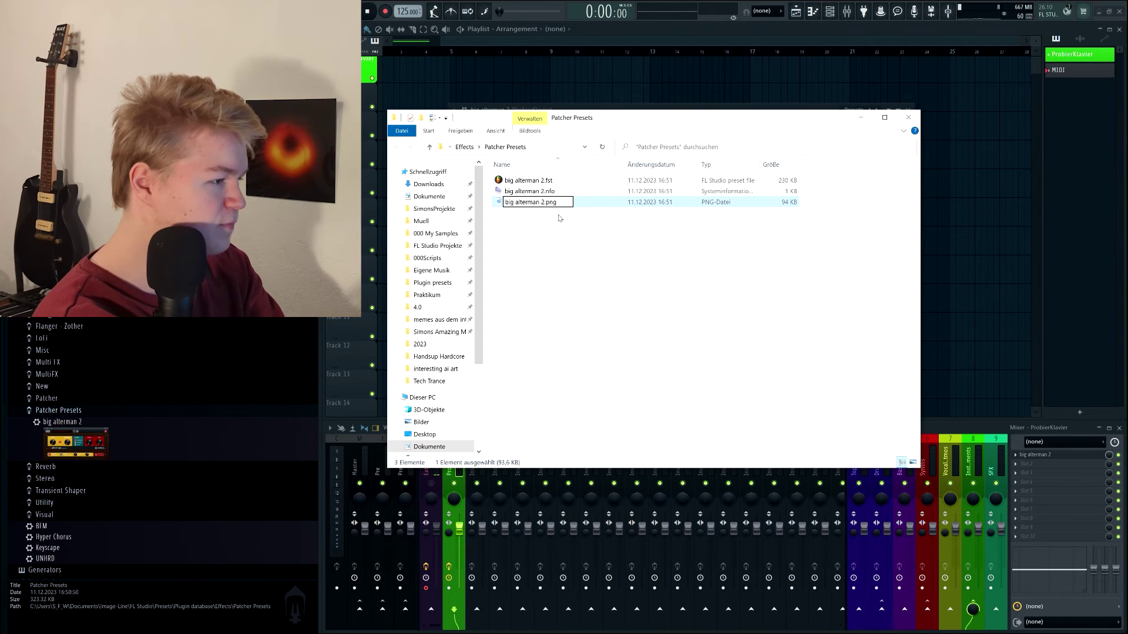
key(Return)
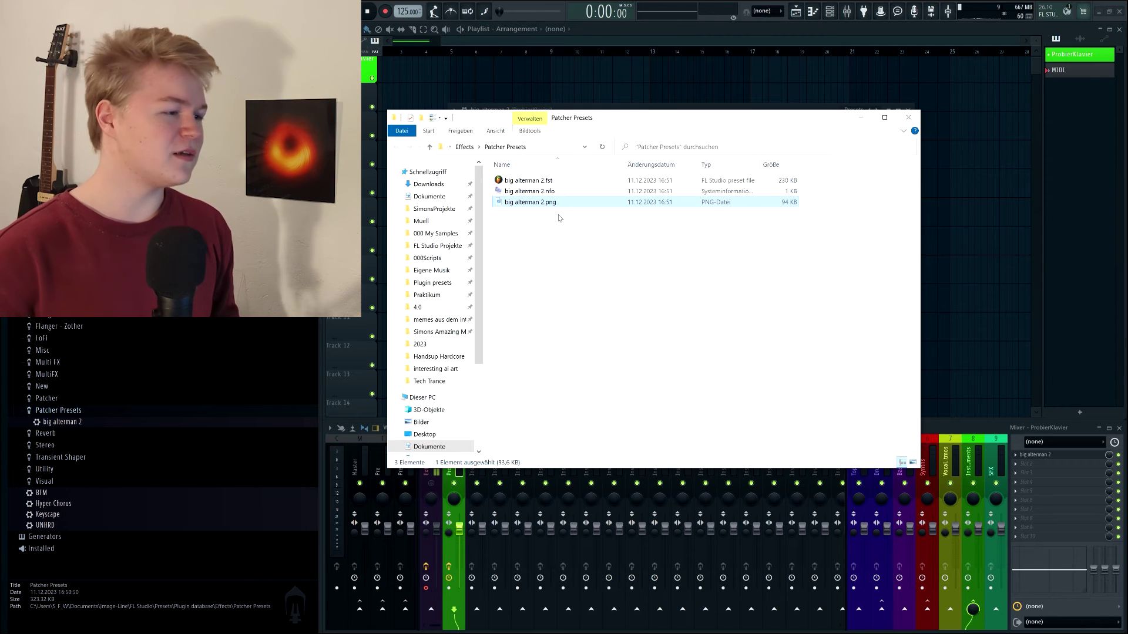
click(539, 194)
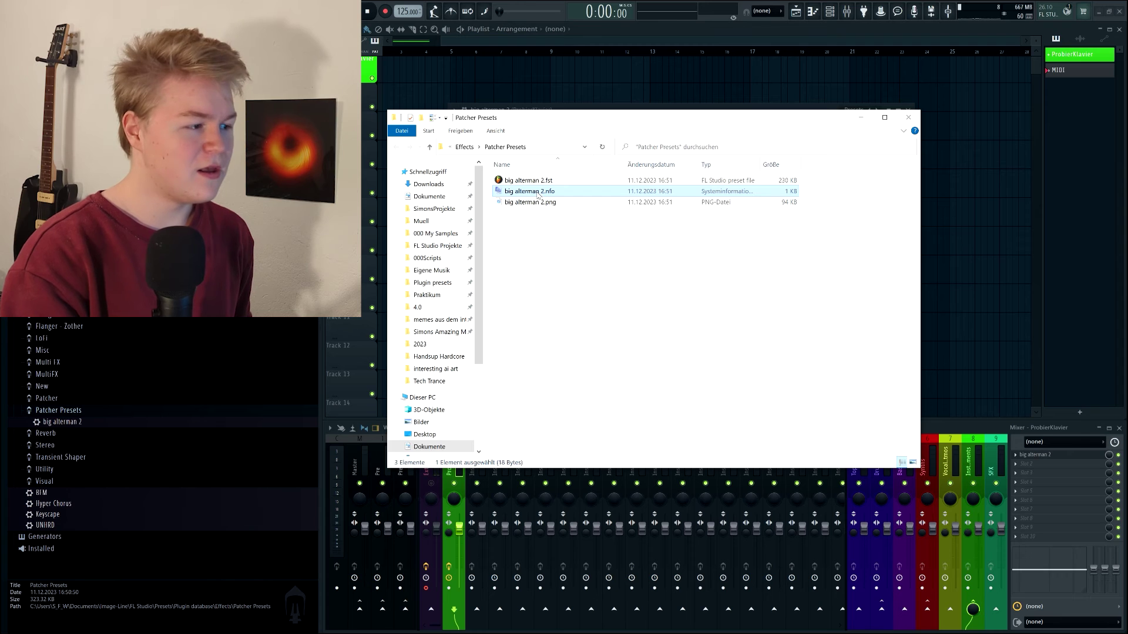
click(530, 182)
click(532, 194)
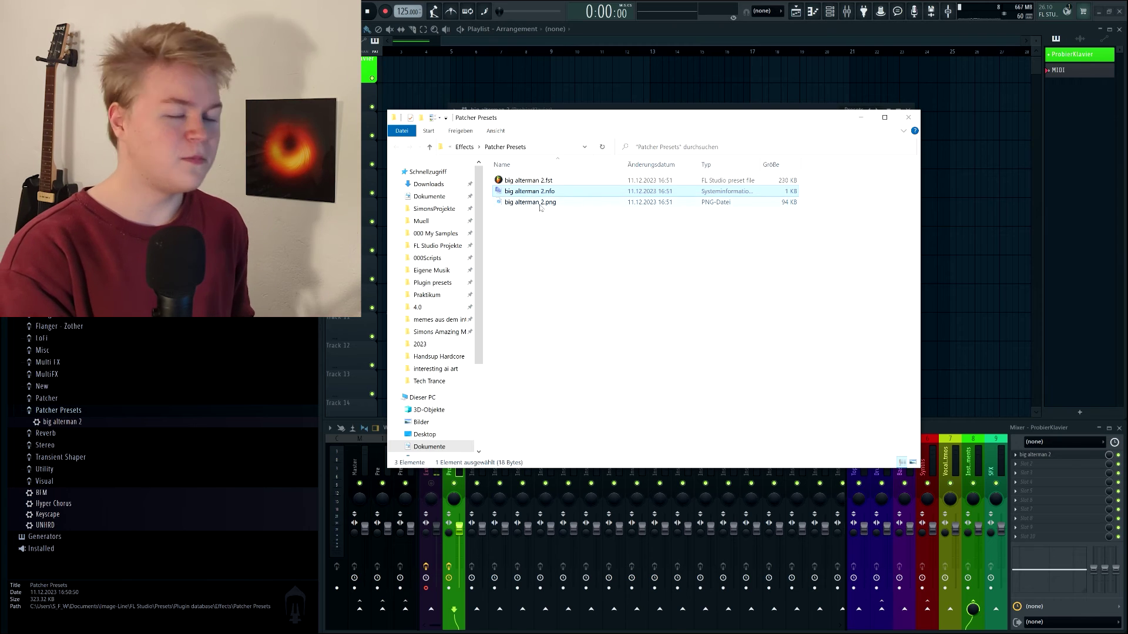
Step: Open big alterman 2.nfo in the text editor via Open with
right_click(534, 192)
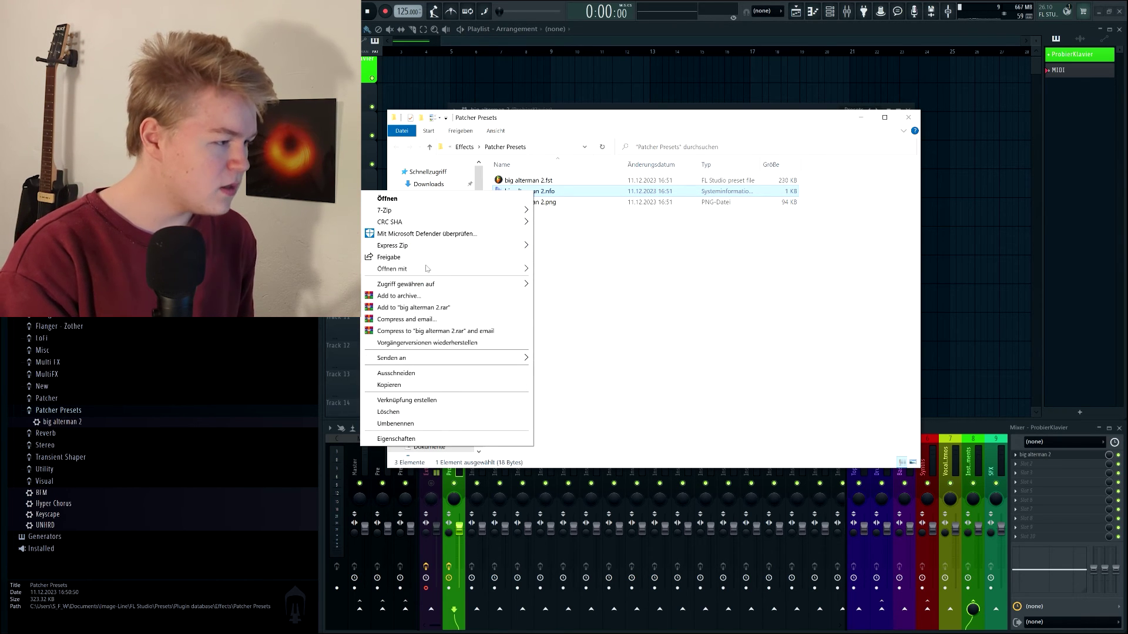
mouse_move(500, 274)
click(575, 272)
Step: Change the Bitmap line from Patcher to big alterman 2.png and save the file
drag(480, 177, 497, 177)
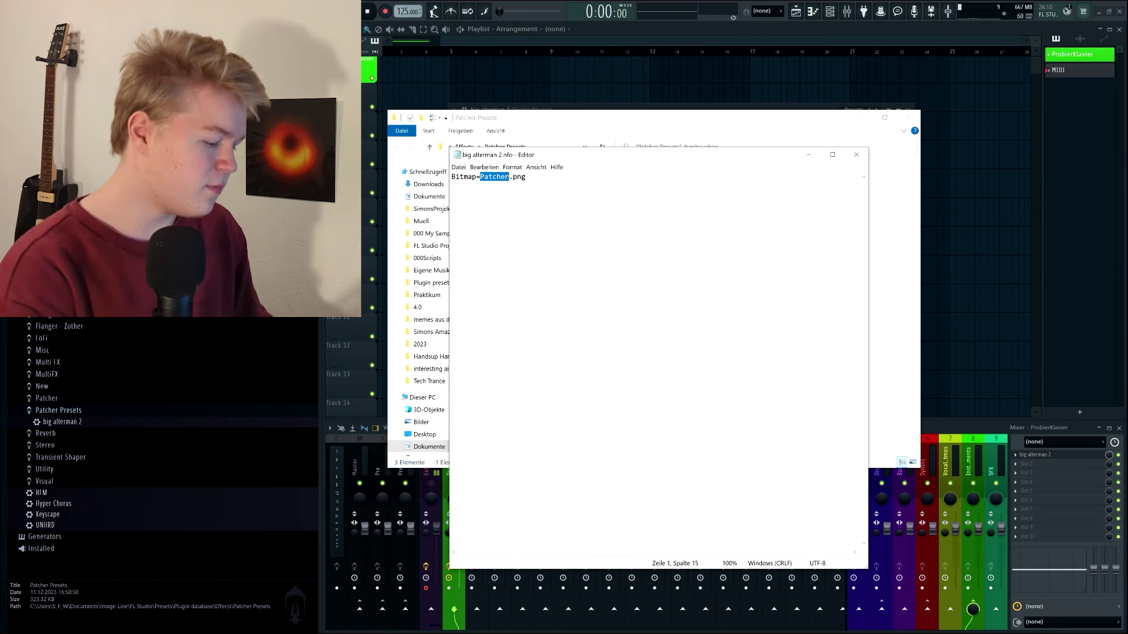
text(big alterm)
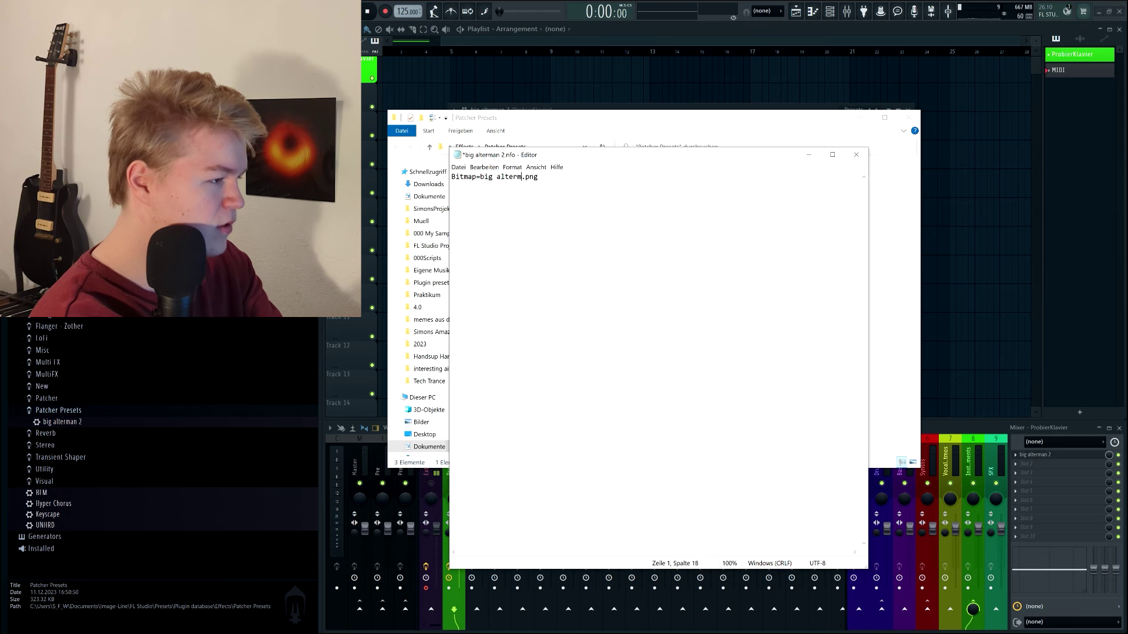
text(an 2)
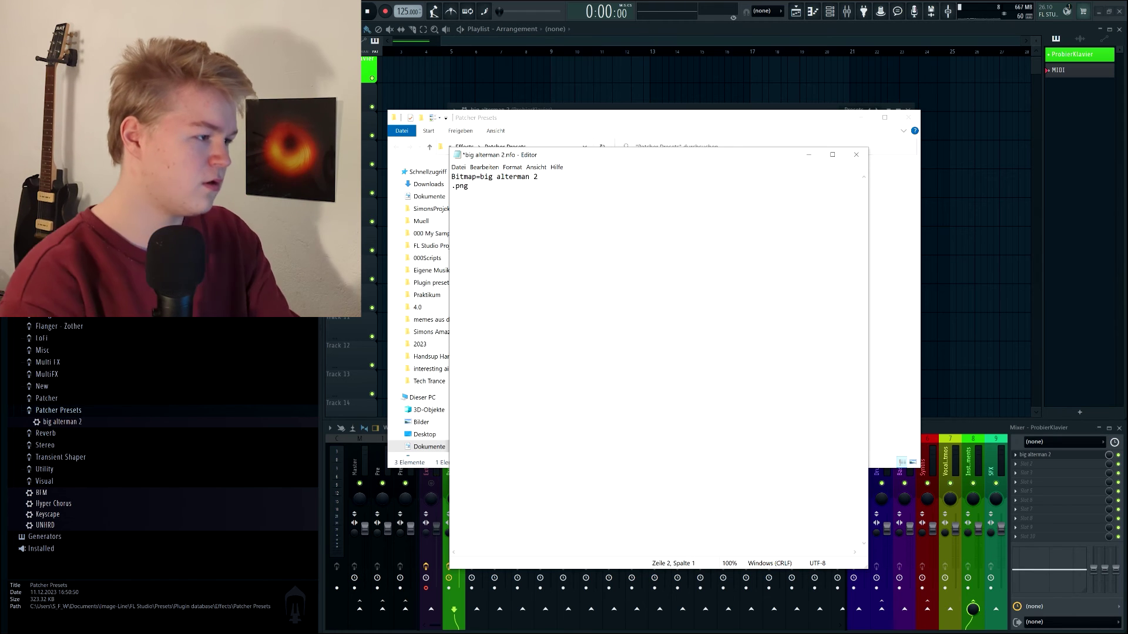
key(BackSpace)
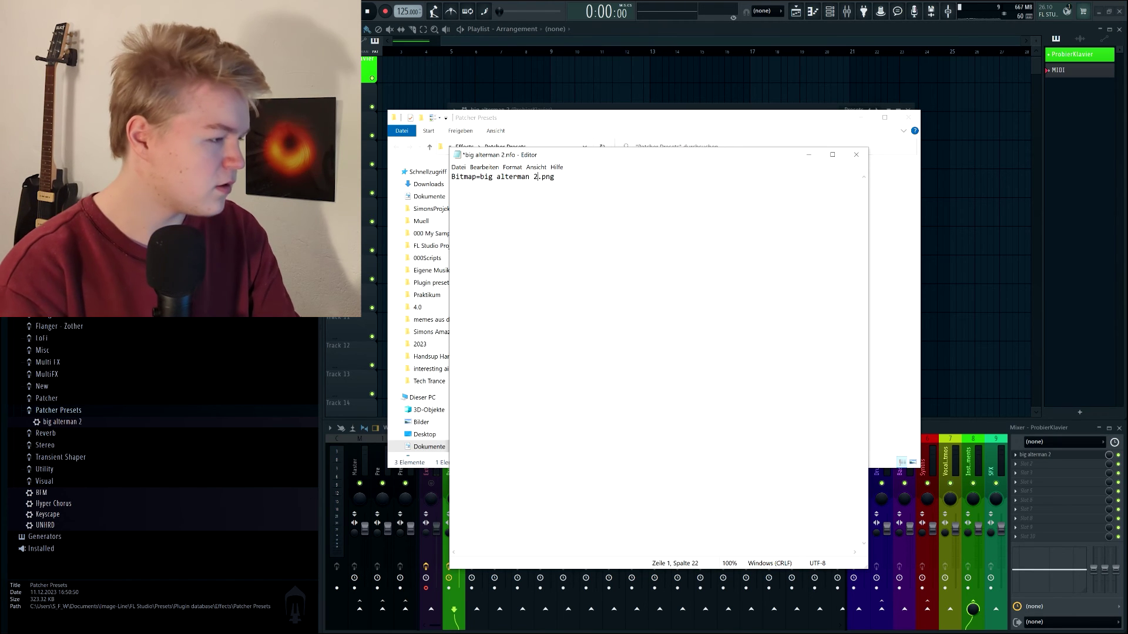
key(ctrl+s)
Step: Close Notepad and drag the big alterman 2 preset onto a free mixer effect slot
click(856, 154)
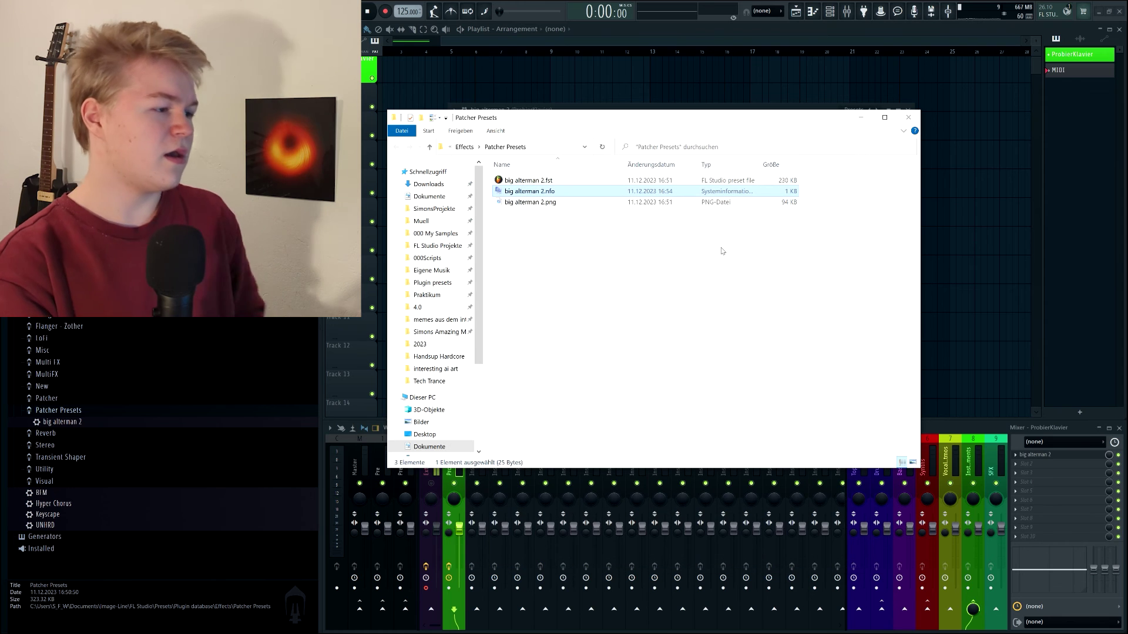
drag(106, 421, 101, 426)
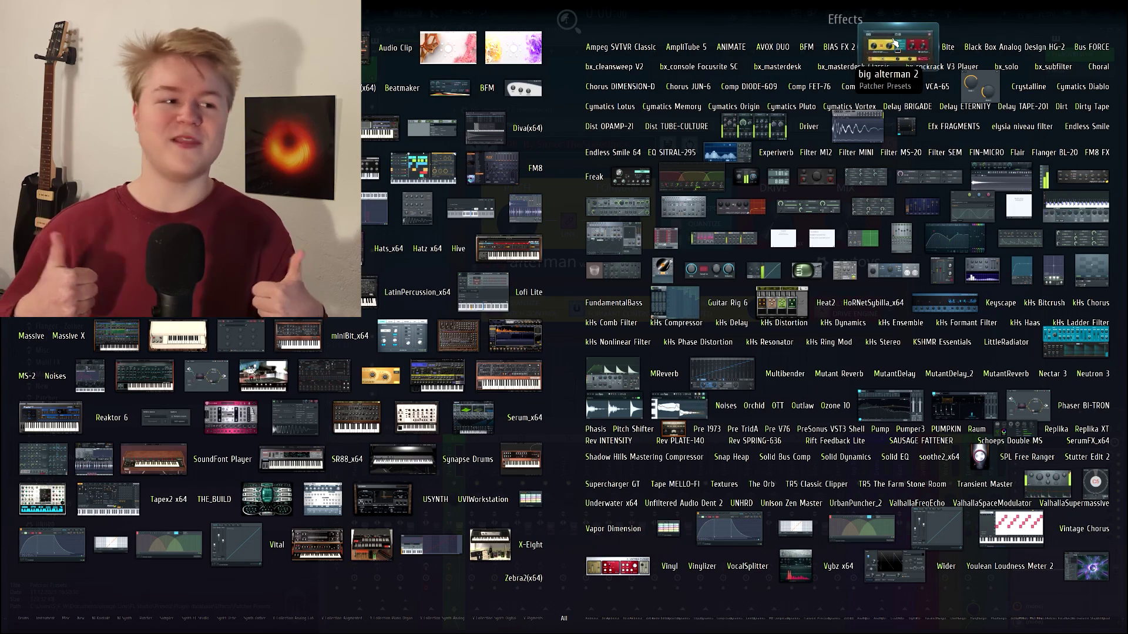
drag(895, 47, 1030, 501)
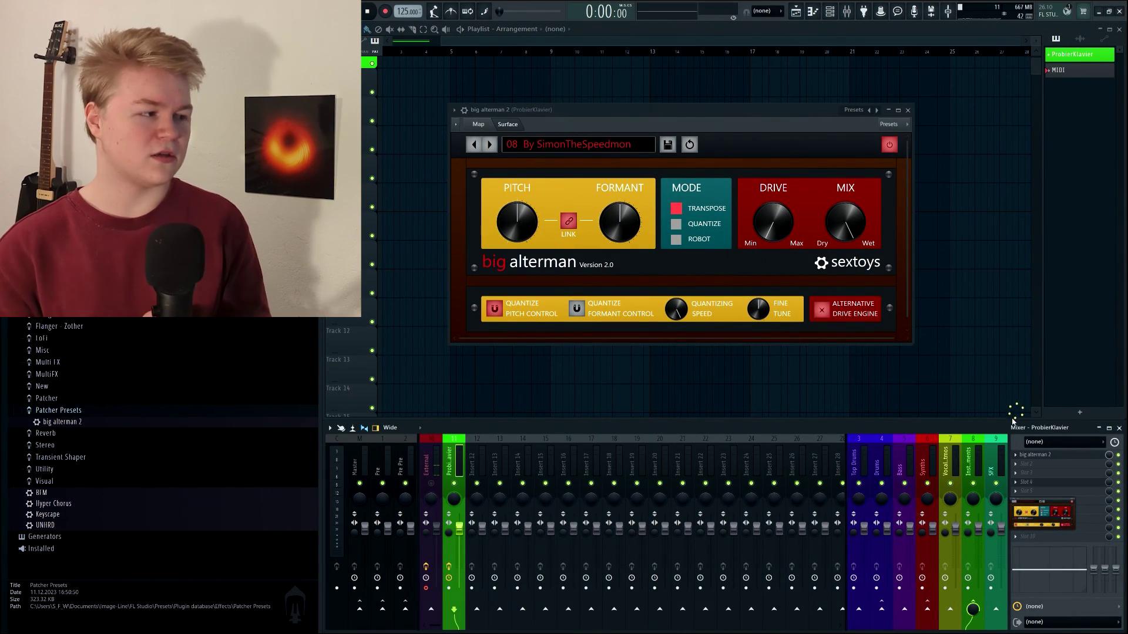